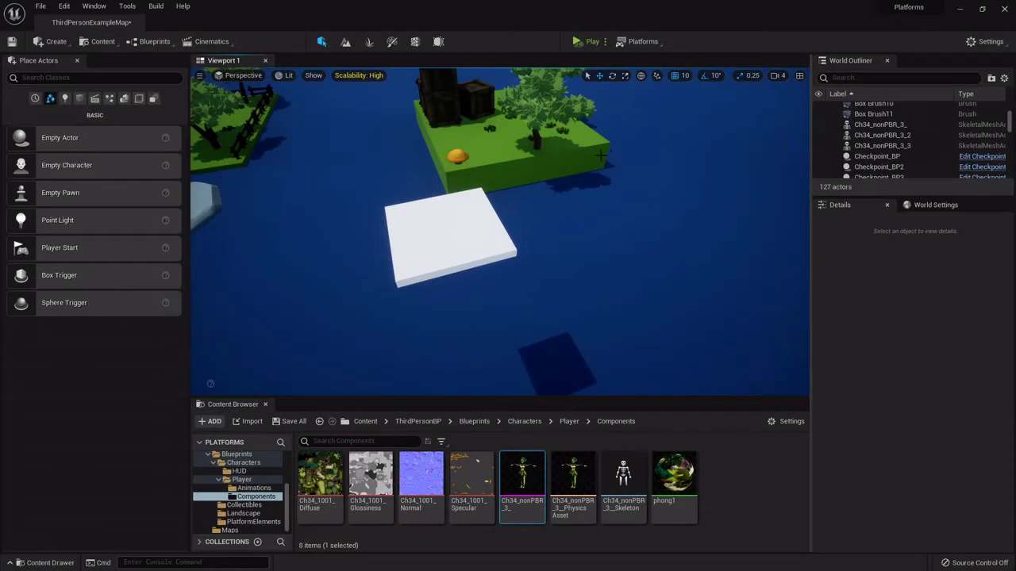
- Preview the white platform's rotation by playing the level, and stop the play session
left_click(586, 42)
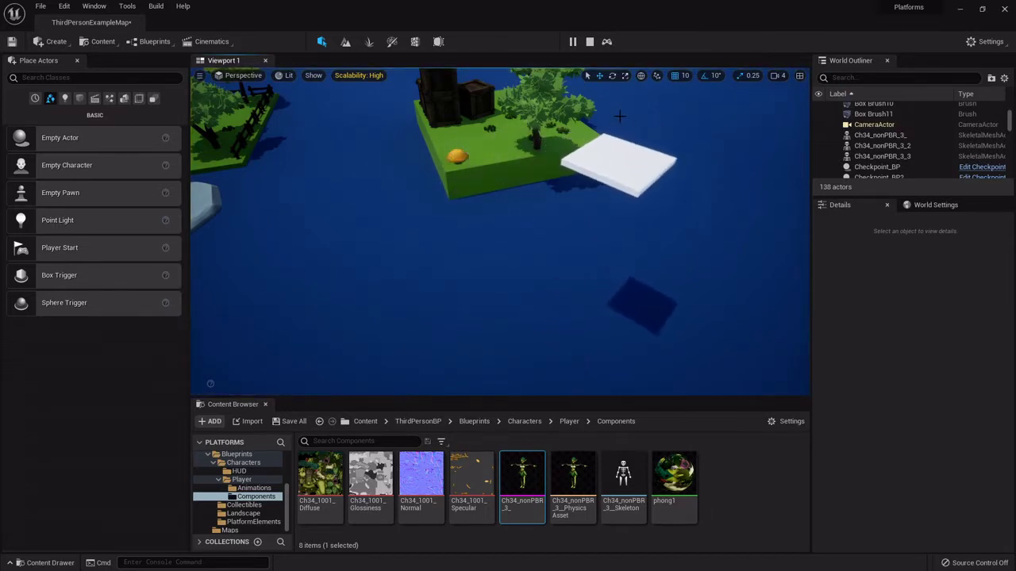
left_click(589, 43)
left_click(760, 139)
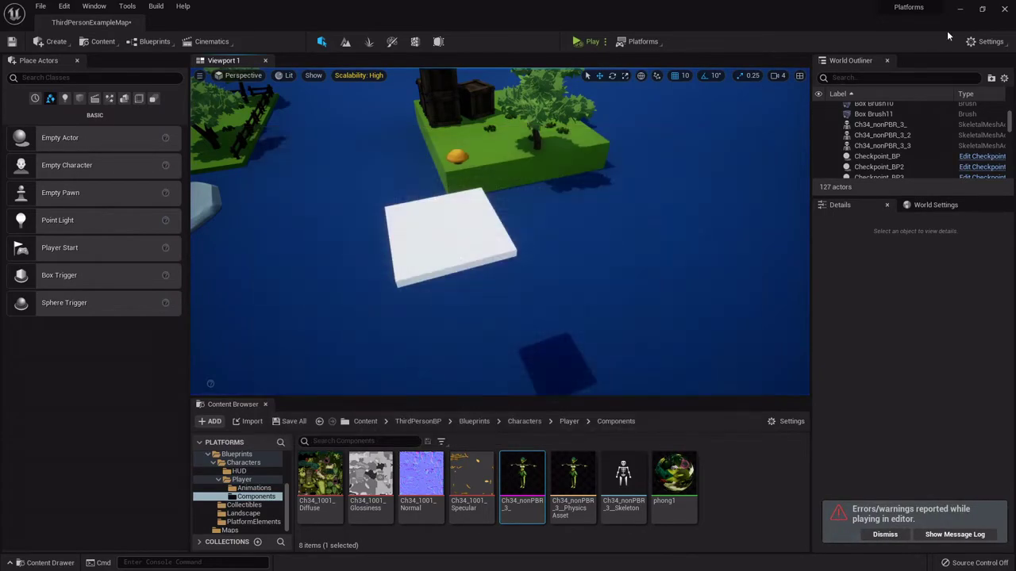
- Switch to the Unreal Editor window with the PlatformTut project
left_click(959, 8)
mouse_move(511, 564)
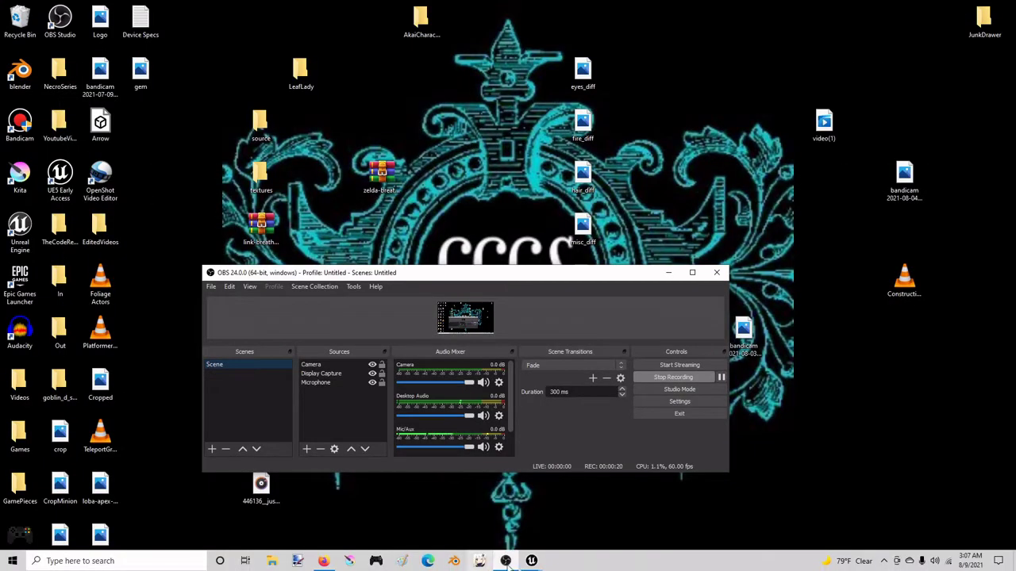
left_click(473, 512)
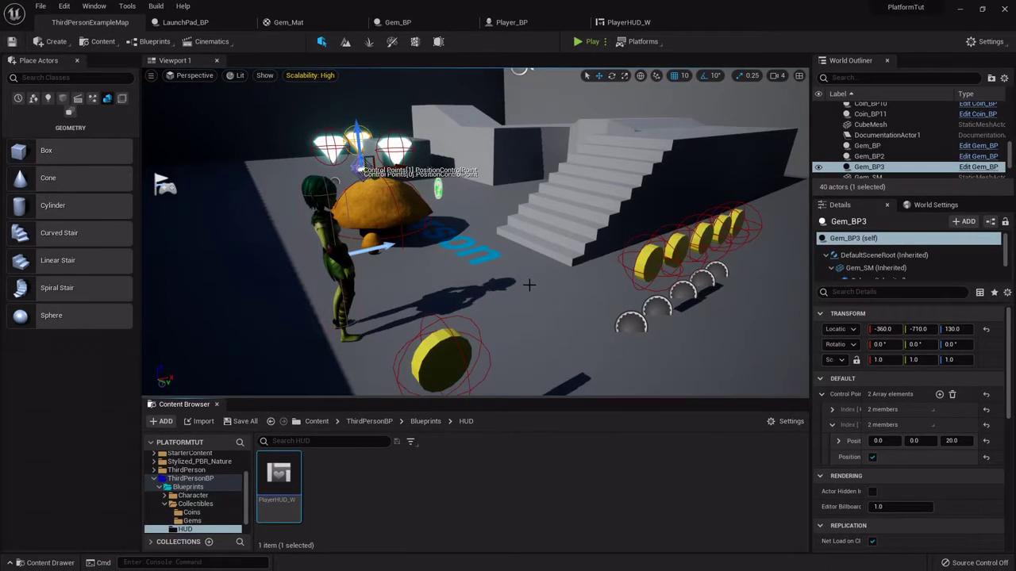
right_click_drag(535, 271, 478, 292)
key("s")
key("s")
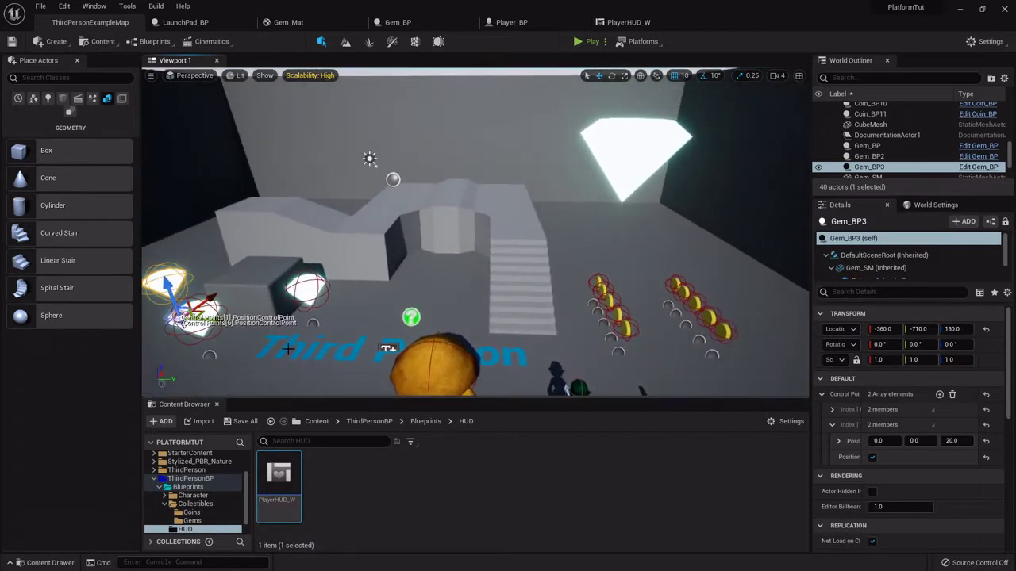
- Create a folder named RotatingPlatforms inside the PlatformPieces folder of Blueprints
left_click(195, 488)
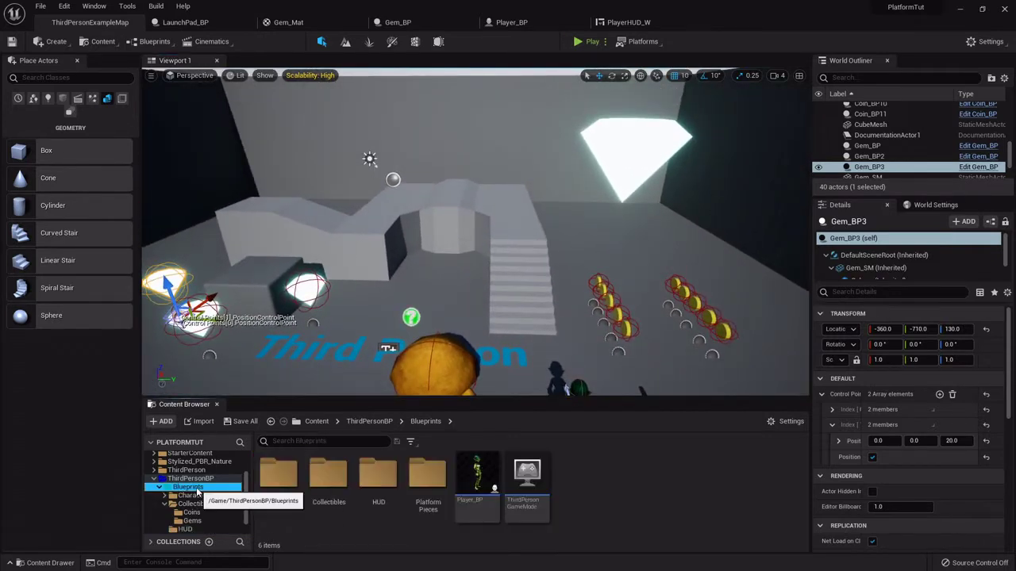
double_click(436, 476)
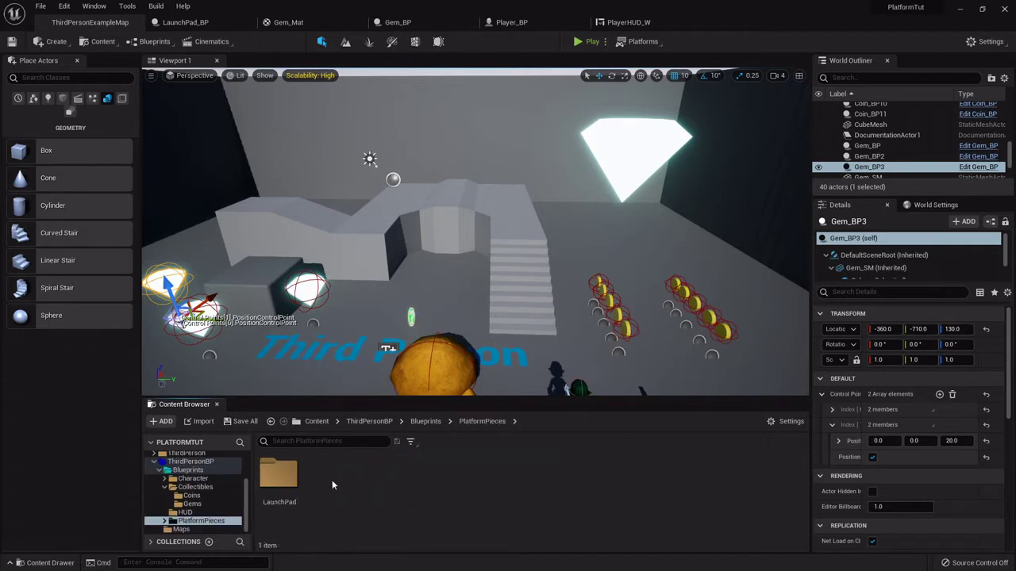
right_click(333, 482)
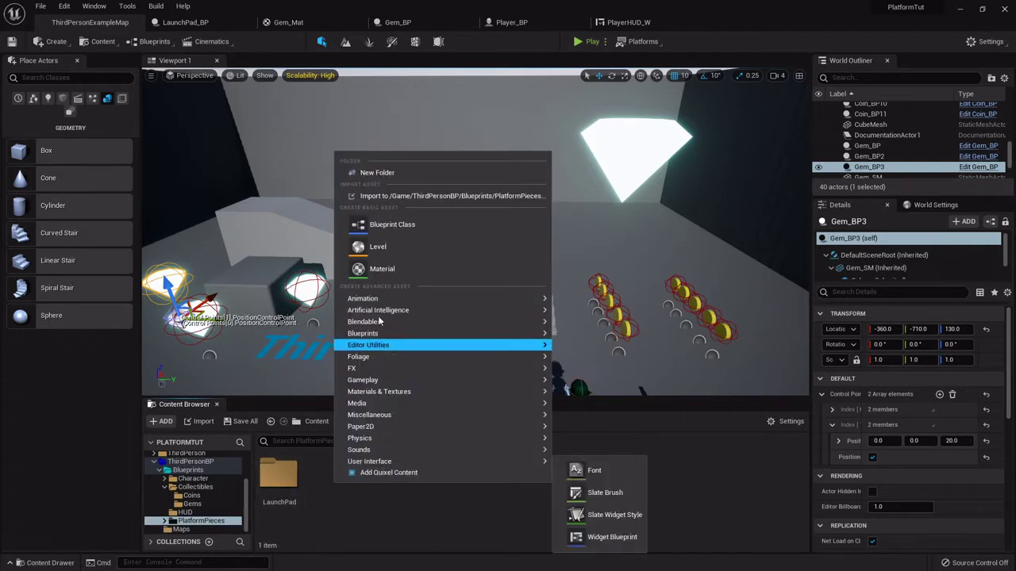
left_click(386, 173)
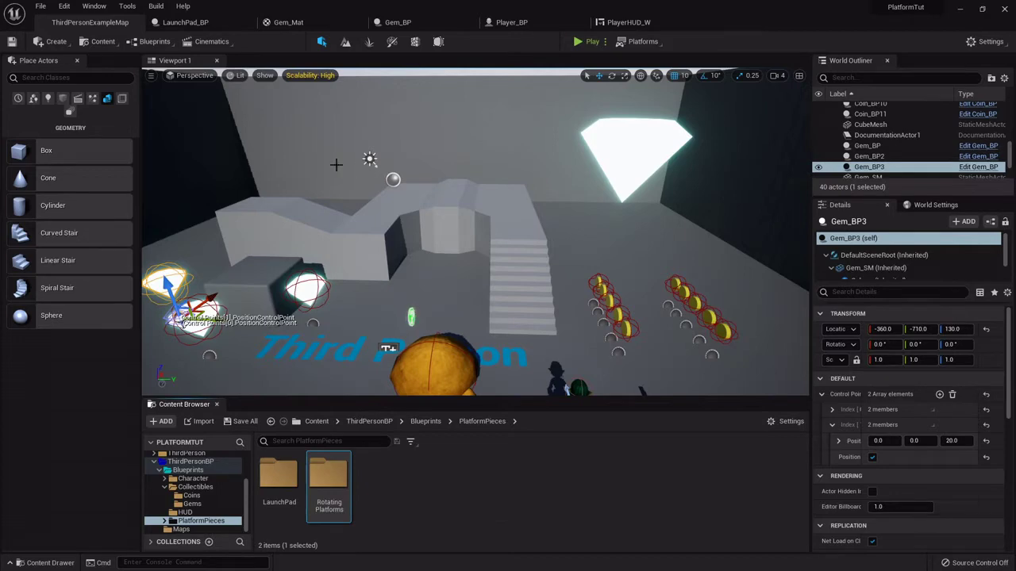
- Create an Actor blueprint named RotatingPlatform_BP in the RotatingPlatforms folder and open it for editing
double_click(329, 471)
right_click(293, 470)
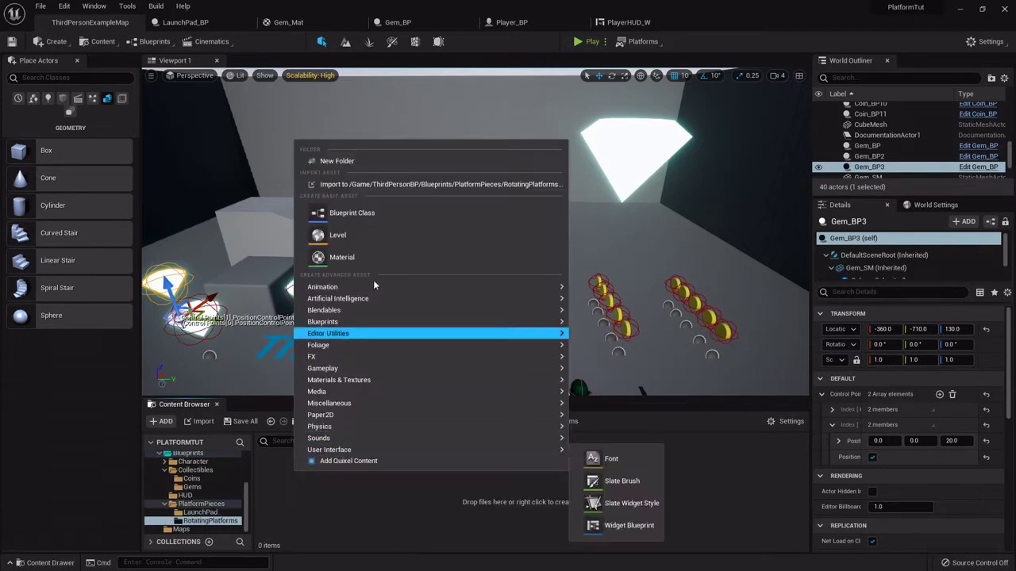
left_click(378, 221)
left_click(389, 219)
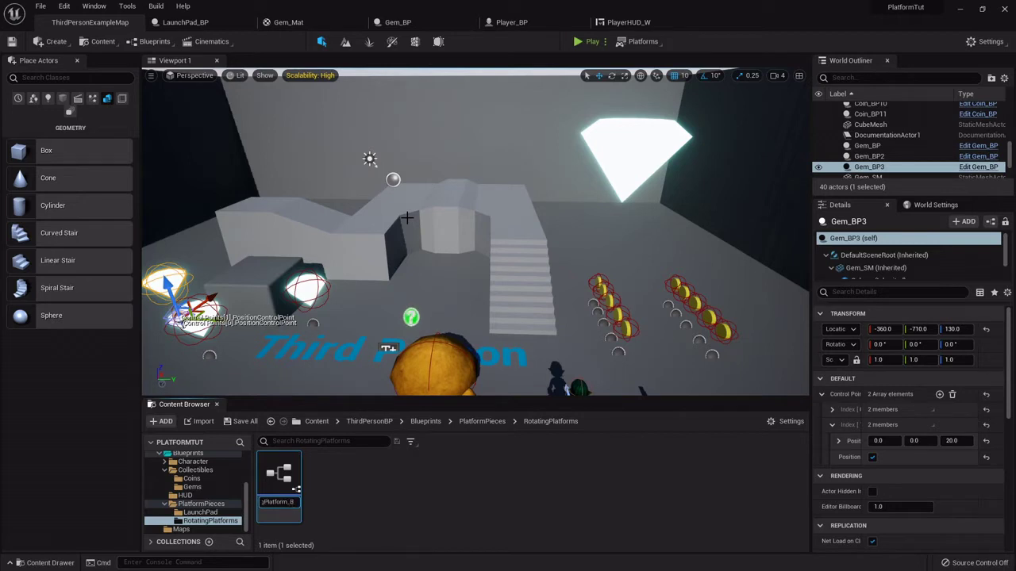
key("Return")
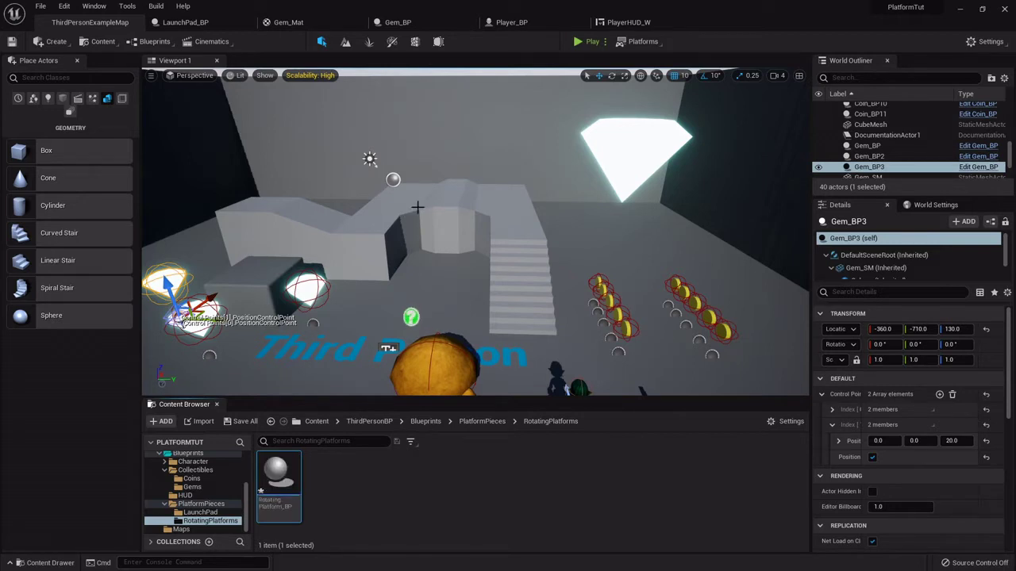
double_click(278, 480)
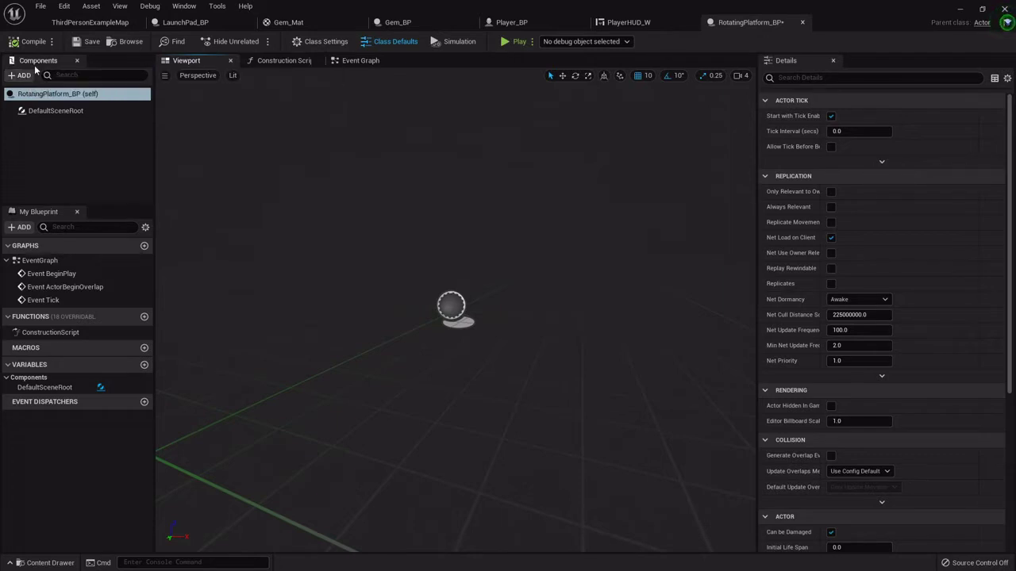
- Add a Cube component under the blueprint's DefaultSceneRoot, keeping its default name
left_click(29, 75)
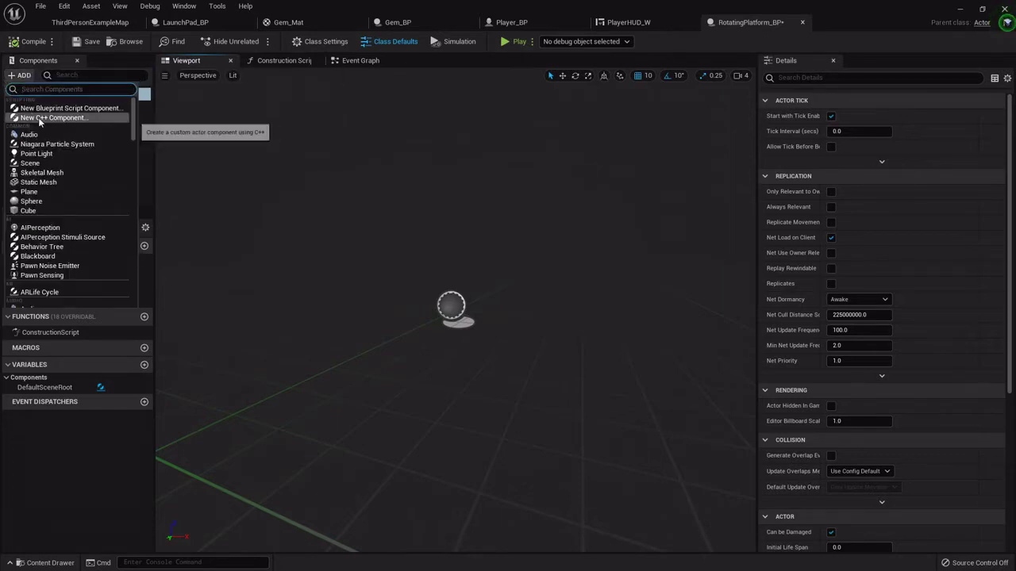
left_click(31, 211)
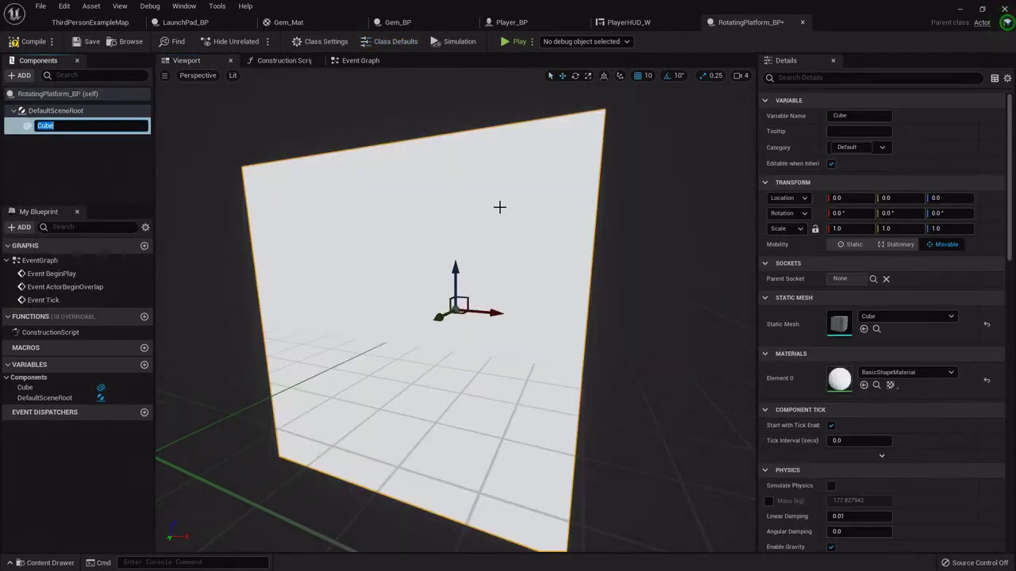
right_click_drag(589, 239, 614, 274)
key("s")
key("w")
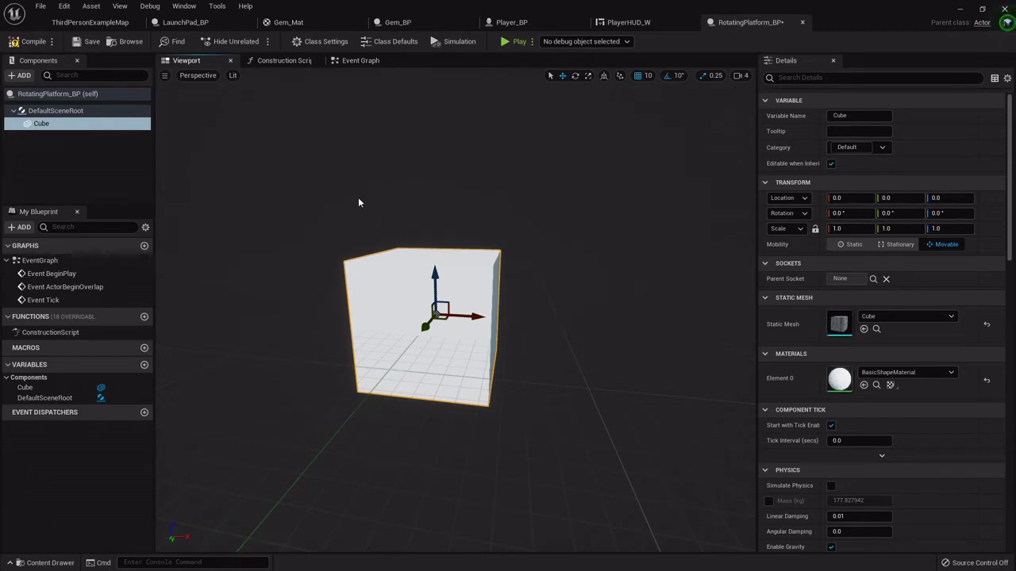
left_click(20, 76)
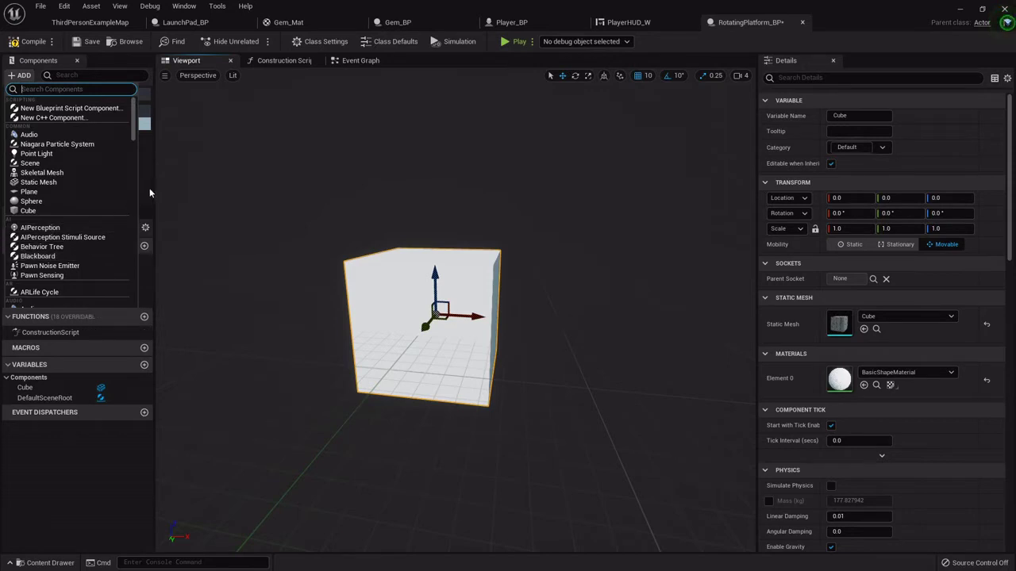
left_click(331, 243)
left_click(441, 278)
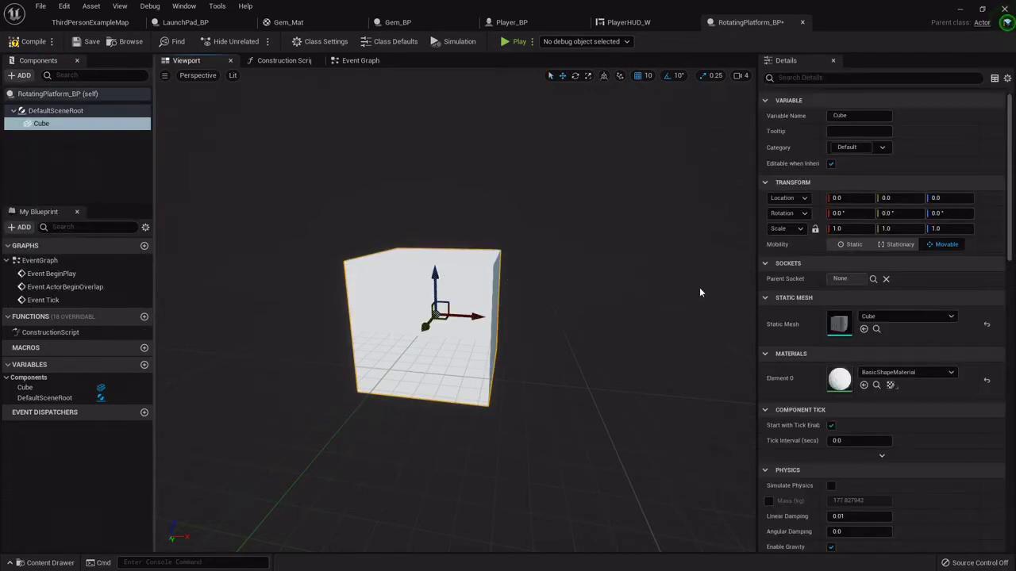
- Flatten the cube into a platform by setting its Z scale to 0.1, and compile the blueprint
right_click_drag(646, 229, 596, 231)
key("r")
left_click_drag(434, 308, 434, 353)
left_click(941, 229)
type("0.1")
key("Return")
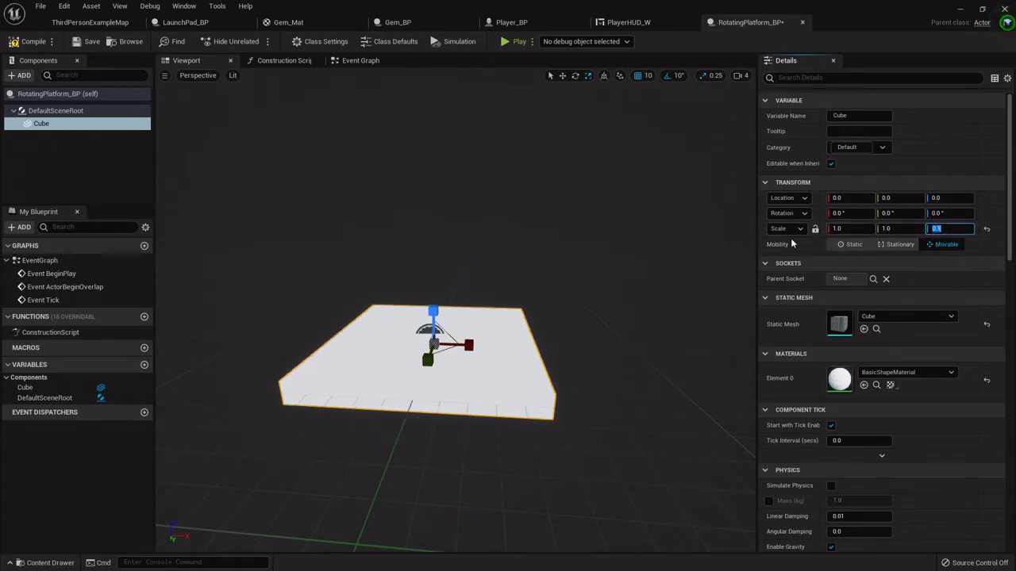
left_click(26, 45)
- Place RotatingPlatform_BP in the example map between the character and the mushroom, at about X -770, Y 340, Z 130
left_click(78, 22)
right_click_drag(299, 136, 321, 278)
left_click_drag(278, 480, 451, 295)
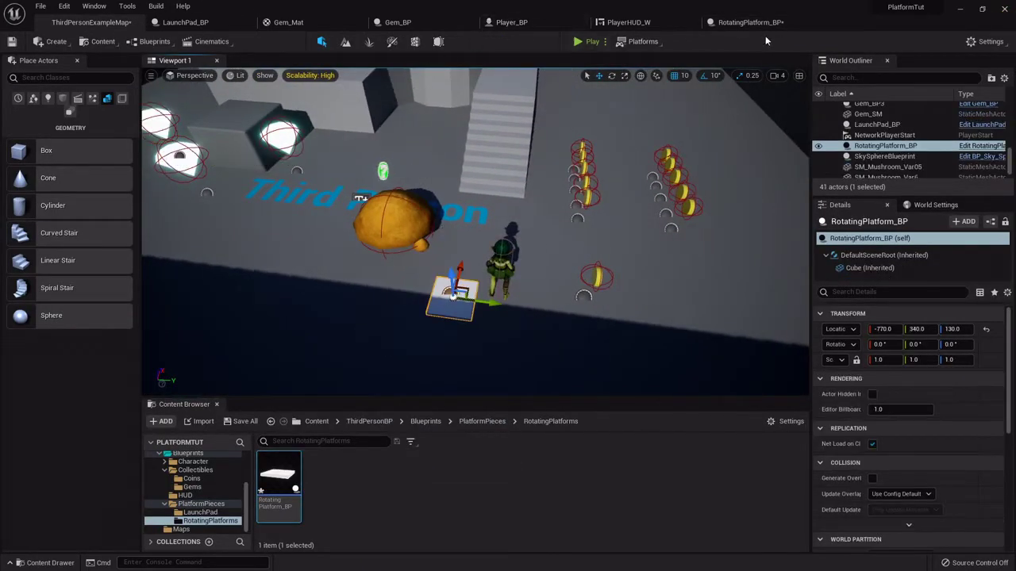
- Set the cube's X and Y scale to 5, compile, and check the platform's size in the level
left_click(746, 23)
left_click(851, 228)
type("5")
key("Tab")
type("5")
key("Return")
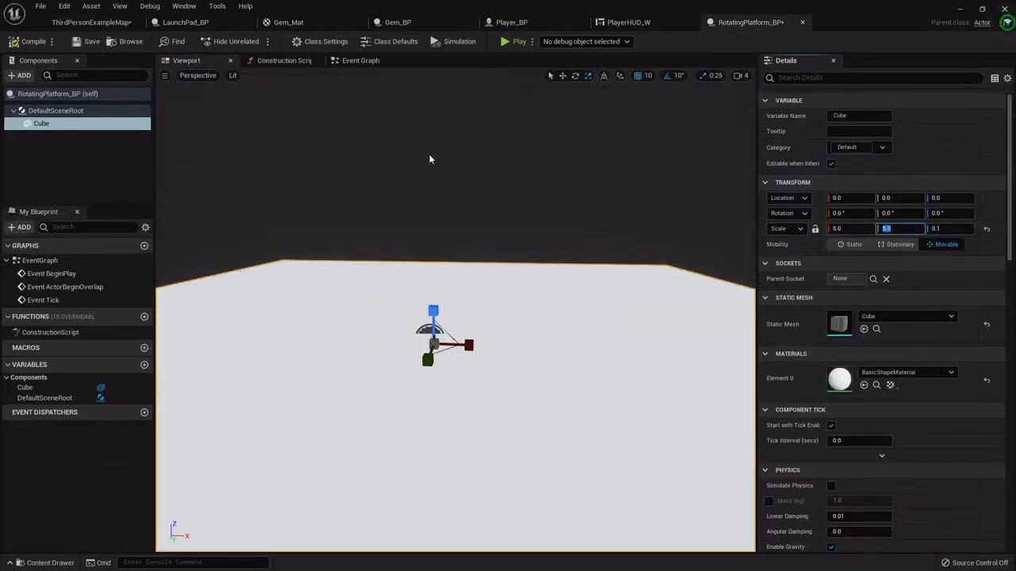
left_click(32, 41)
left_click(92, 22)
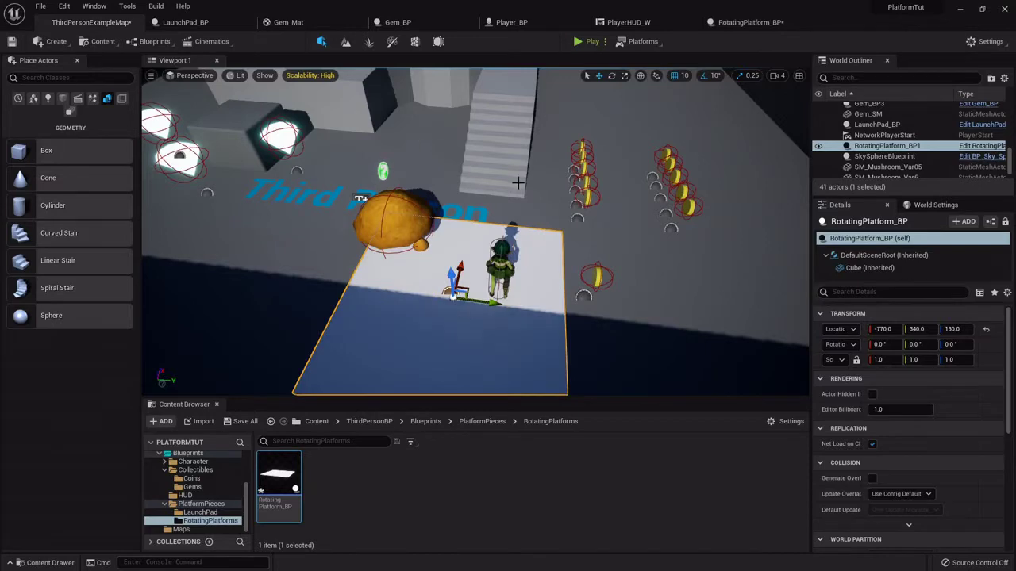
right_click_drag(521, 175, 429, 175)
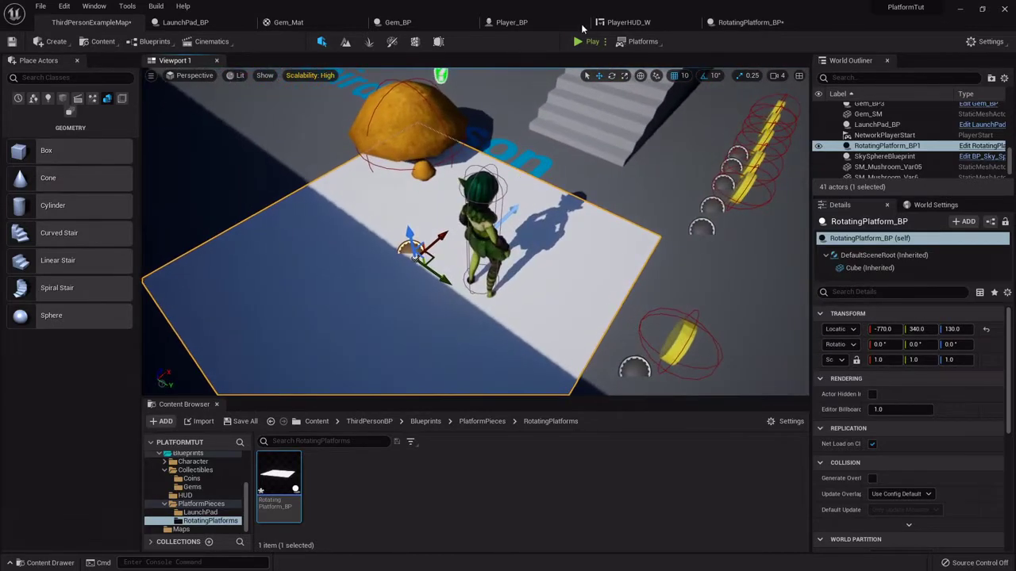
- Set the cube's X and Y scale to 3 and check the platform's size against the character in the level
left_click(746, 22)
left_click(840, 229)
type("3")
key("Tab")
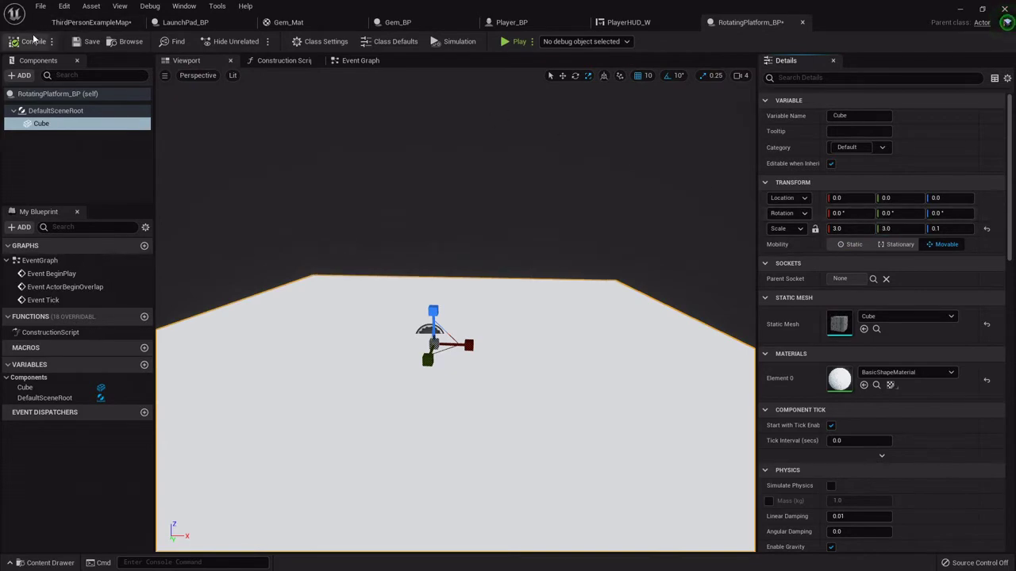
left_click(88, 22)
mouse_move(515, 163)
left_mouse_down("alt")
mouse_move(603, 155)
mouse_move(548, 151)
mouse_move(515, 163)
left_mouse_up("alt")
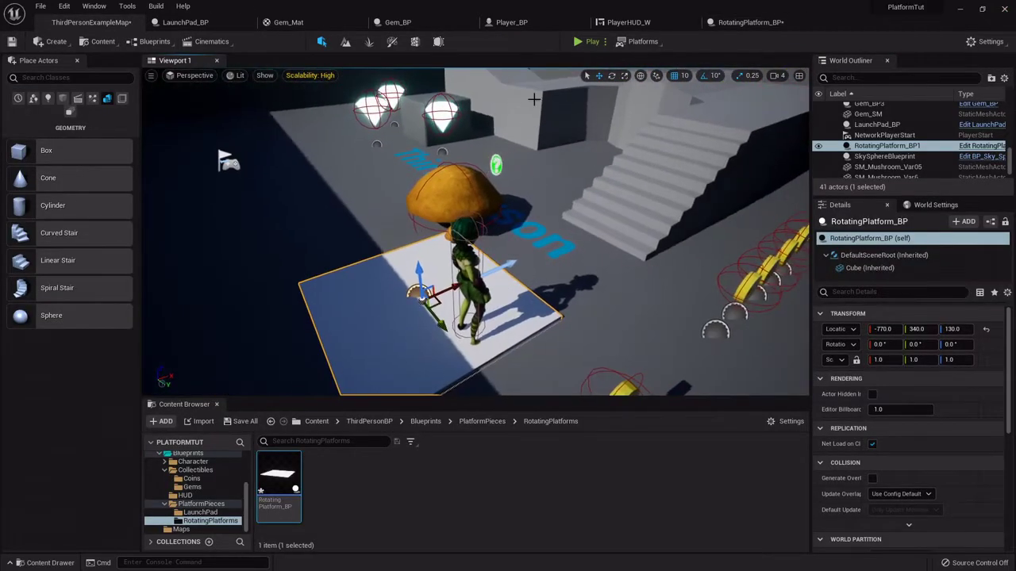
- Move the cube away from the blueprint's root along X to about -360
left_click(751, 22)
key("s")
right_click_drag(536, 159, 536, 190)
key("w")
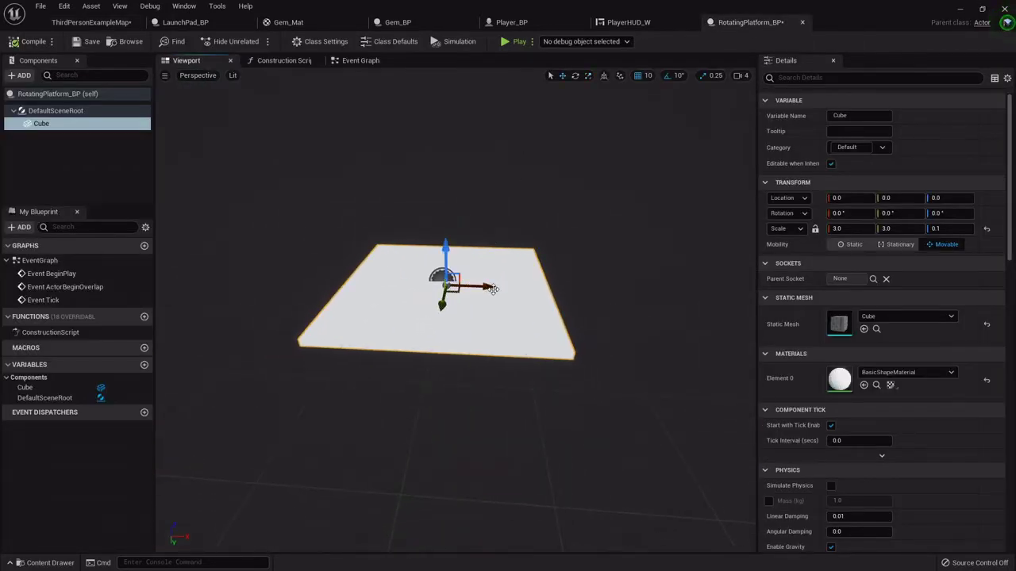
left_click_drag(492, 286, 257, 267)
key("a")
right_click_drag(257, 267, 186, 267)
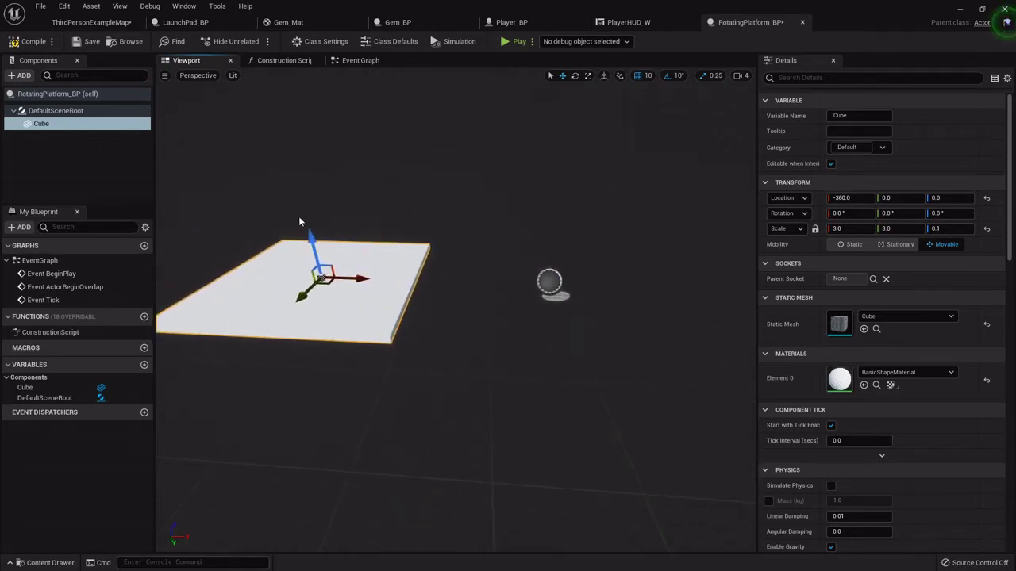
- Add a RotatingMovement component to the platform blueprint and keep it selected
left_click(23, 75)
type("ro")
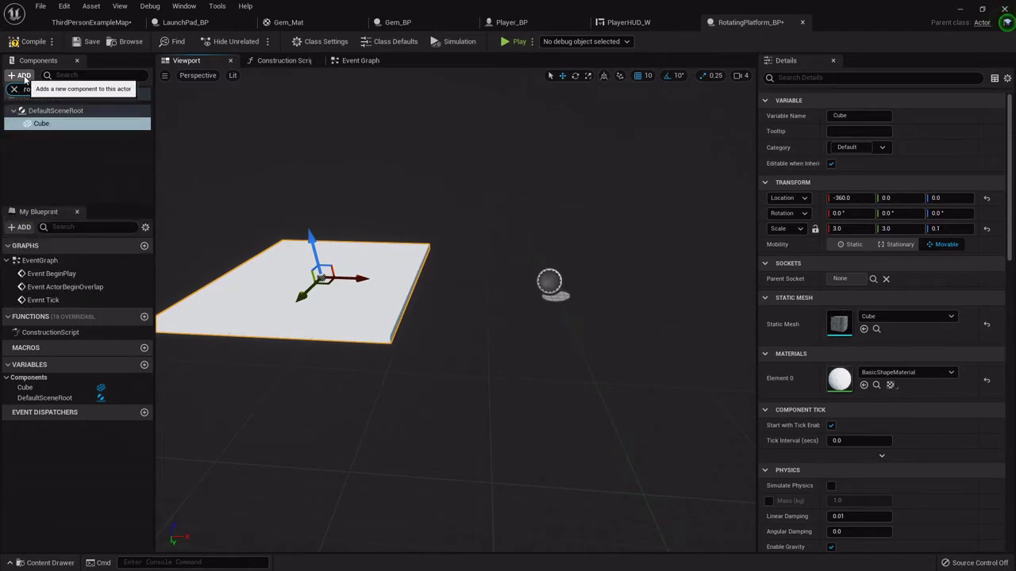
key("BackSpace")
type("tat")
key("Return")
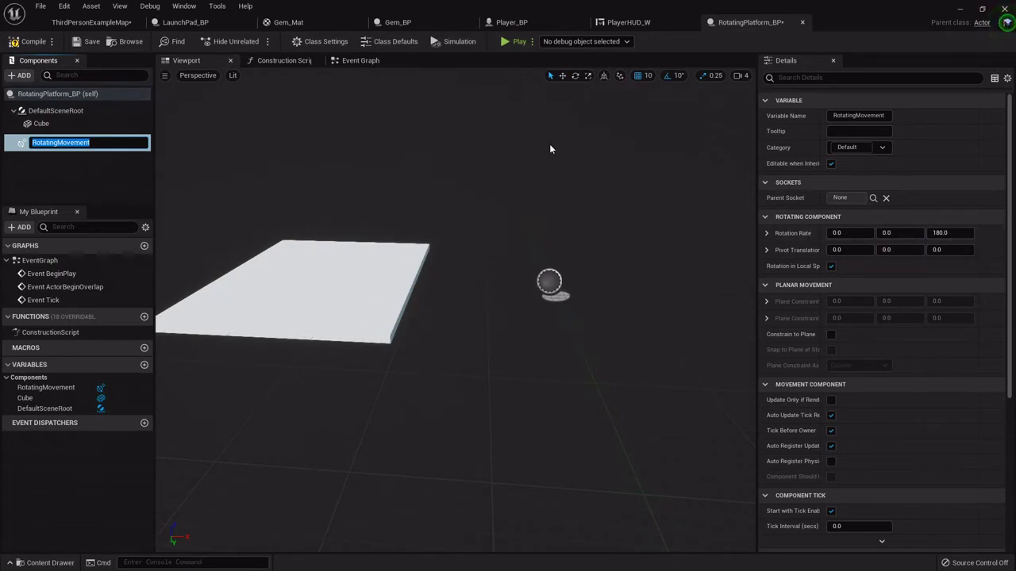
left_click(66, 173)
left_click(72, 140)
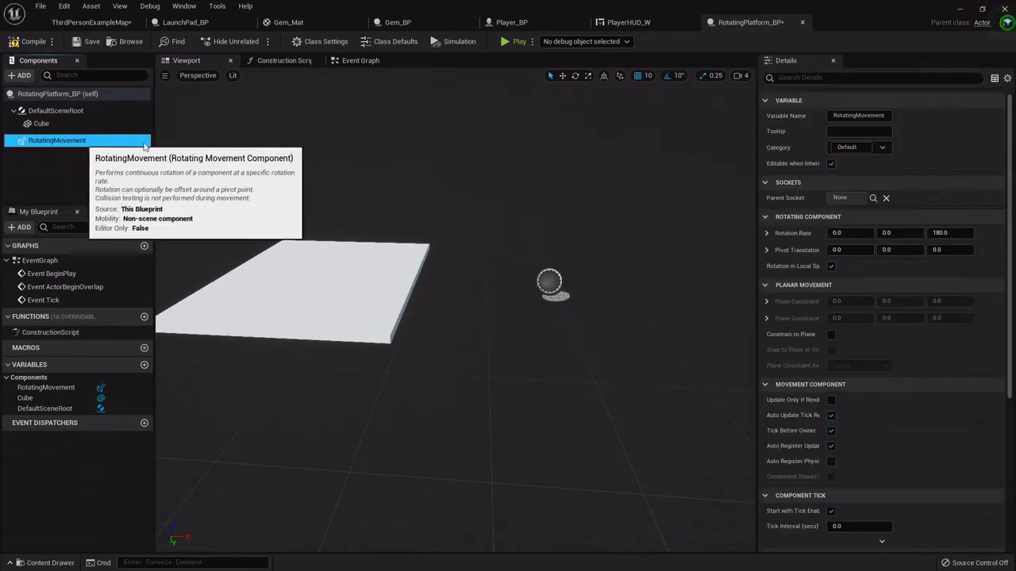
- Delete the ActorBeginOverlap and Tick event nodes from the Event Graph
left_click(369, 61)
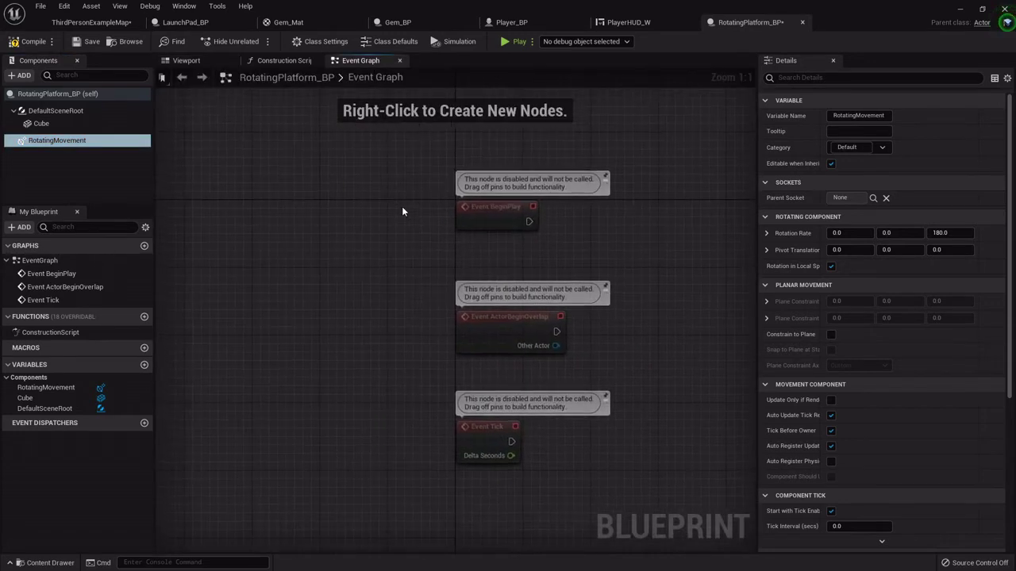
left_click_drag(548, 268, 397, 459)
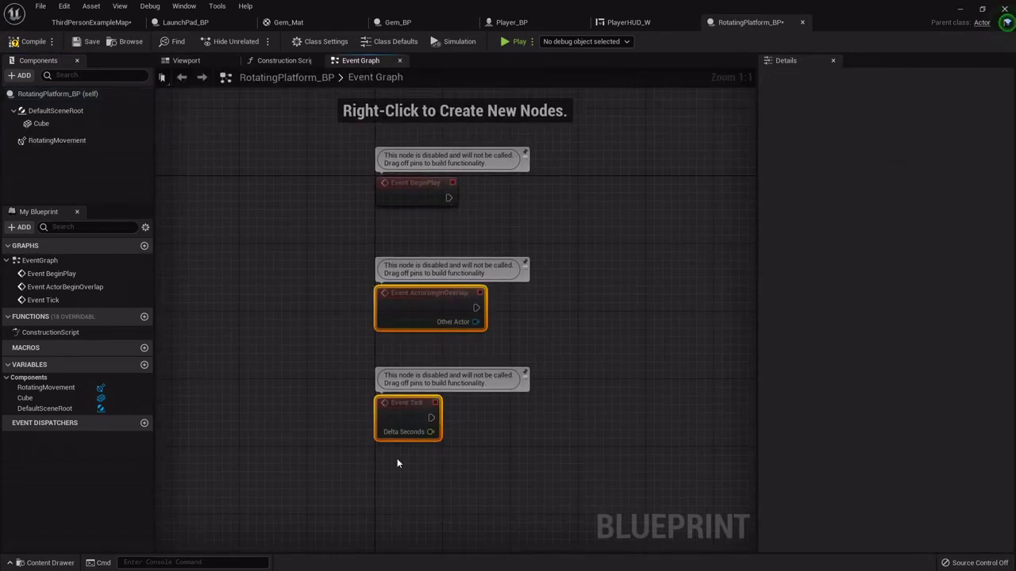
key("Delete")
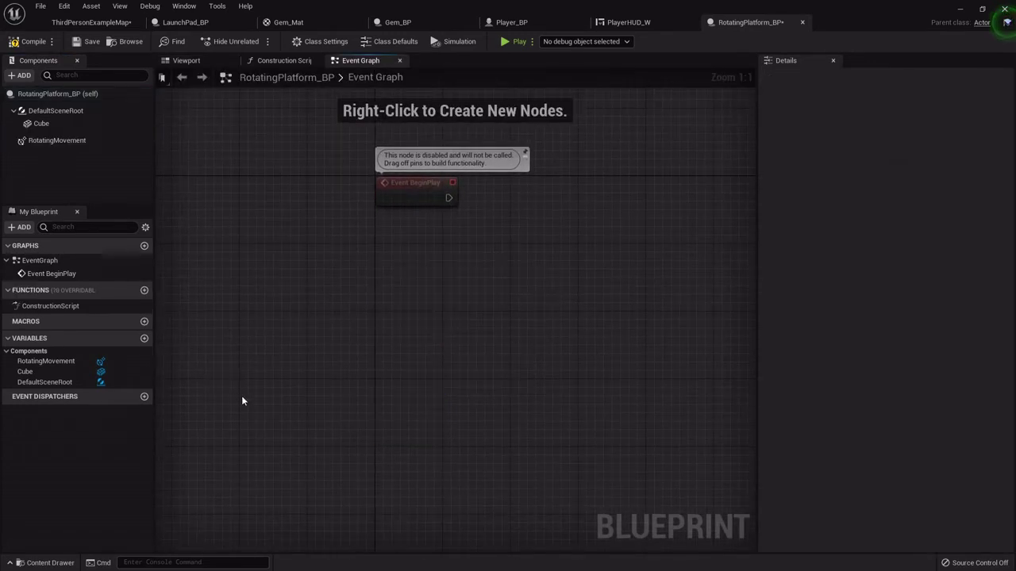
- Create a Boolean variable named "Opposite?" in the platform blueprint
left_click(144, 339)
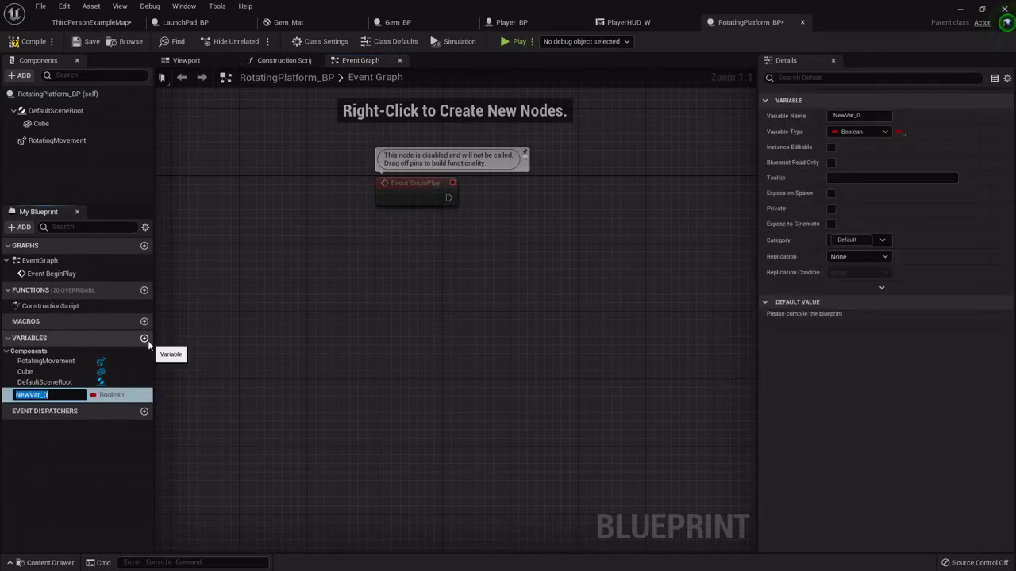
type("Opposite?")
key("Return")
right_click_drag(328, 227, 250, 240)
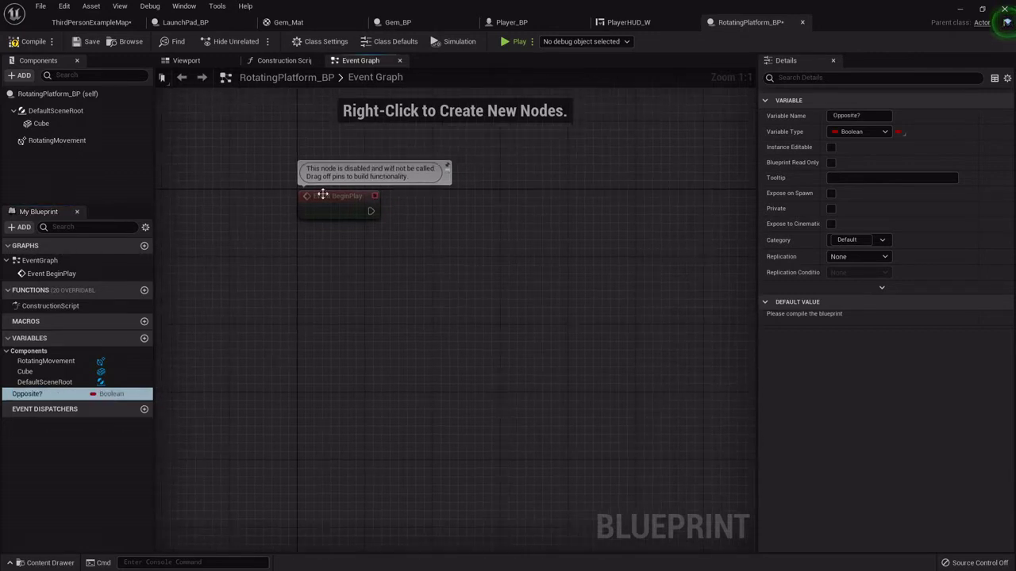
- Add a Branch after Event BeginPlay with "Opposite?" as its condition, and make that variable instance editable
left_click(438, 195)
left_click_drag(370, 212, 450, 211)
left_click_drag(27, 397, 451, 231)
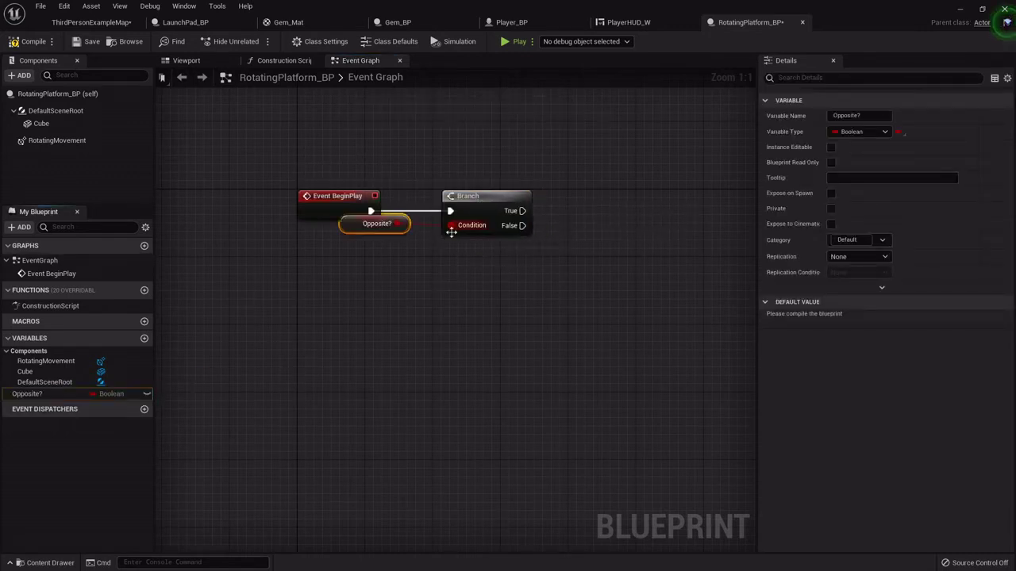
left_click(146, 394)
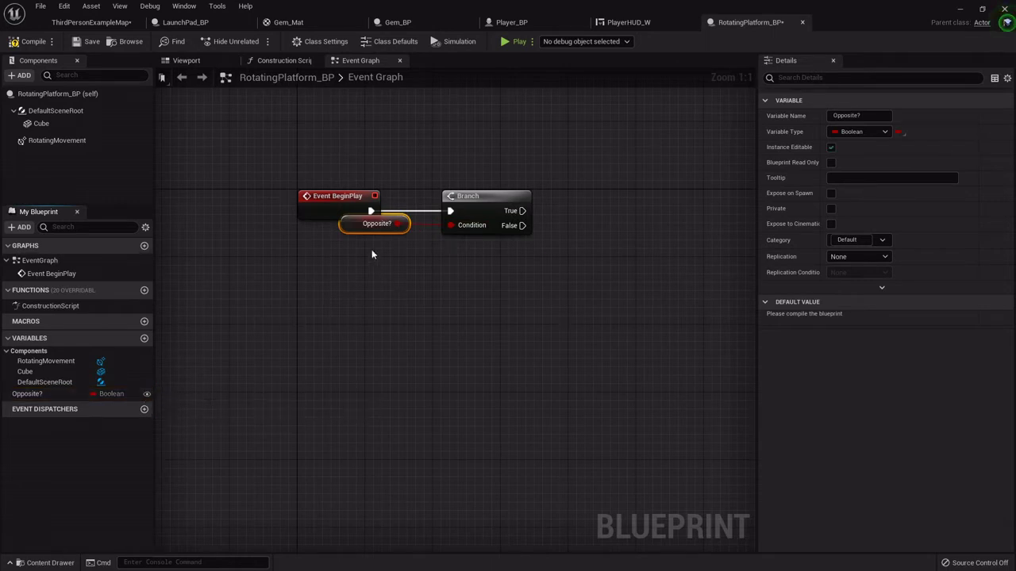
left_click_drag(370, 225, 371, 242)
right_click_drag(483, 229, 383, 245)
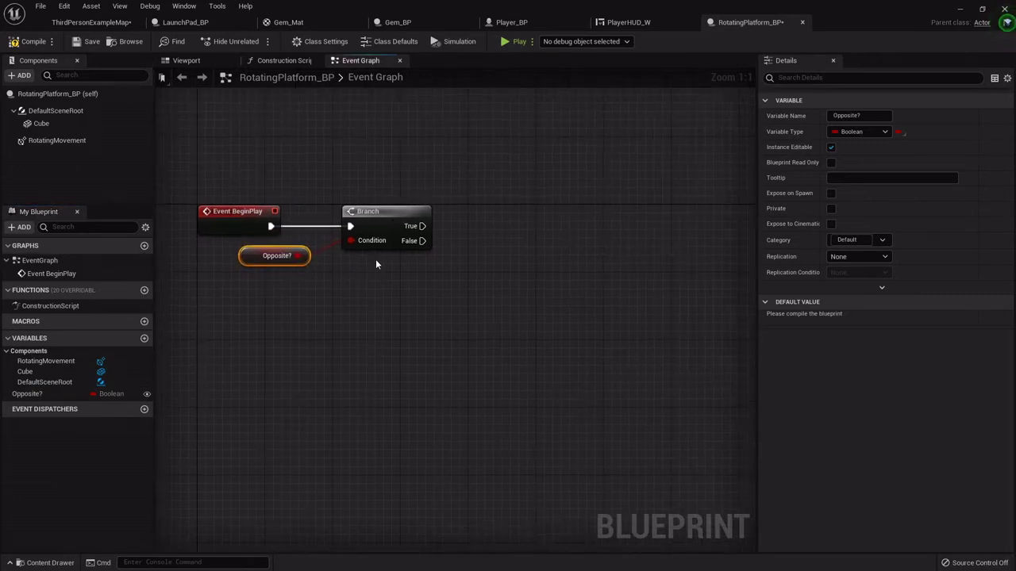
- Add a Set Rotation Rate node targeting Rotating Movement on the Branch's True output, with Z set to -45
left_click_drag(60, 141, 361, 169)
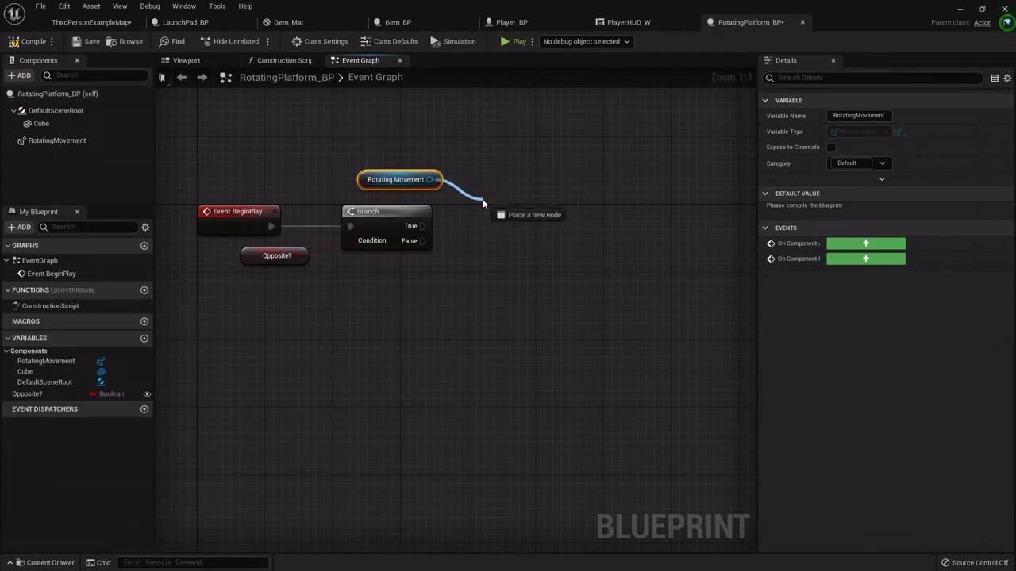
left_click_drag(429, 180, 487, 200)
type("set rotat")
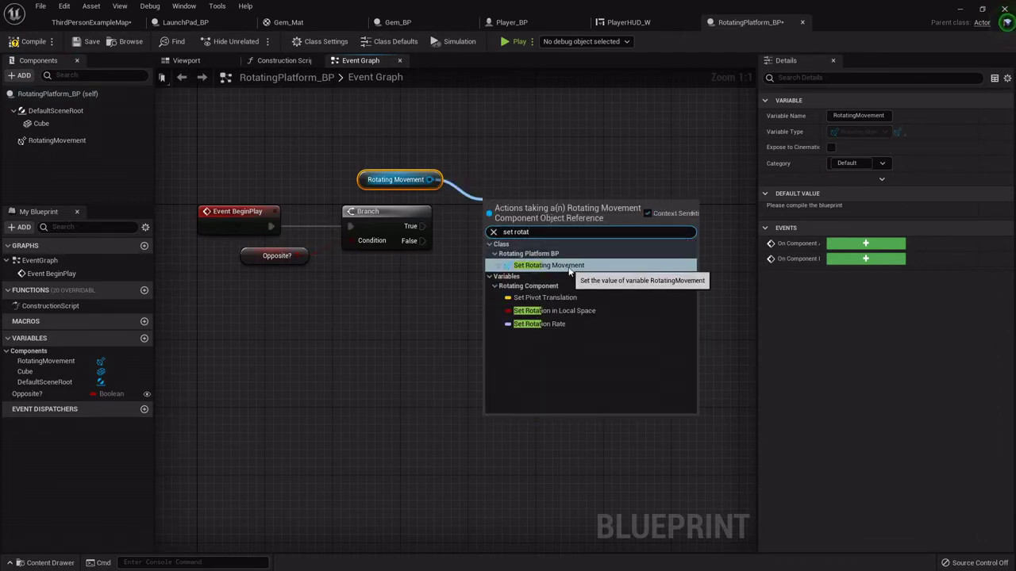
left_click(548, 324)
left_click_drag(421, 227, 495, 210)
left_click(569, 233)
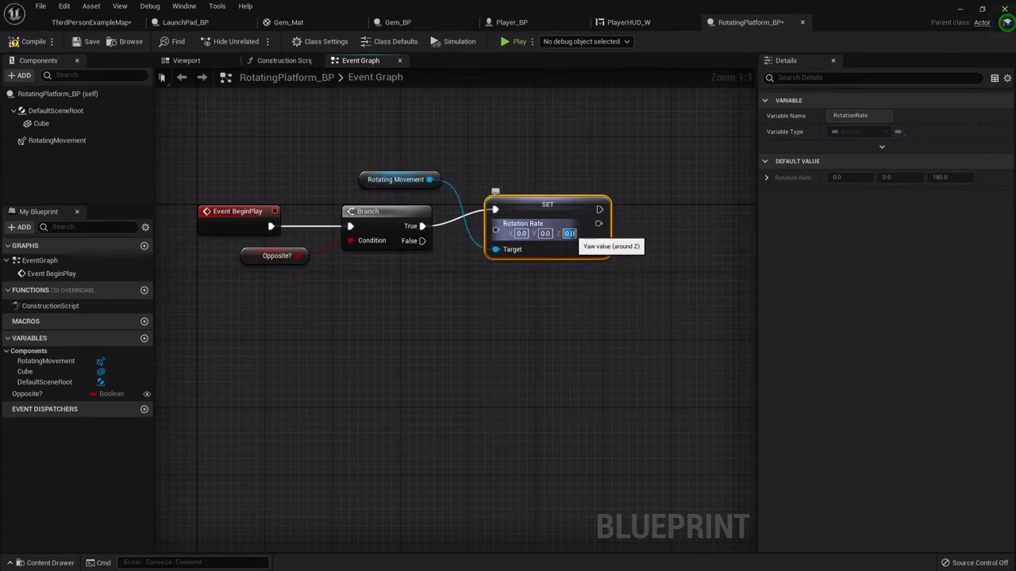
type("-45")
key("Return")
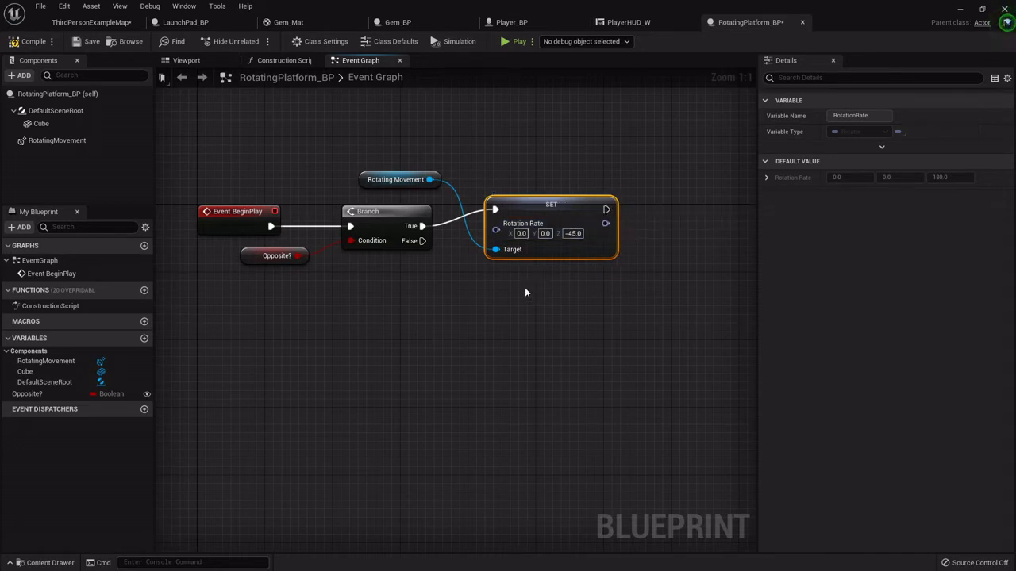
- Duplicate the Set Rotation Rate node for the Branch's False output, targeting Rotating Movement with Z set to 45
key("ctrl+d")
left_click_drag(429, 179, 520, 326)
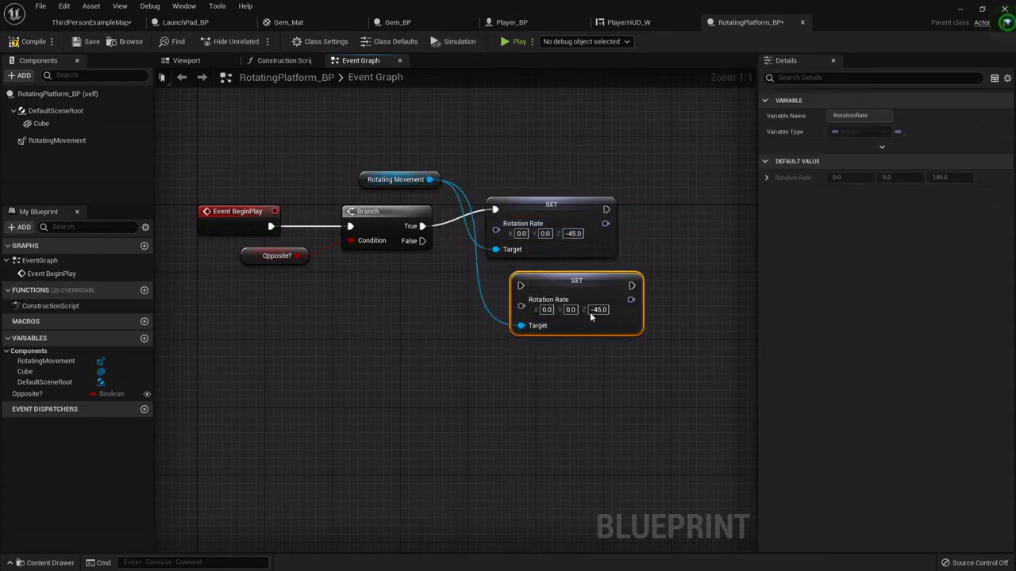
left_click(599, 309)
type("45")
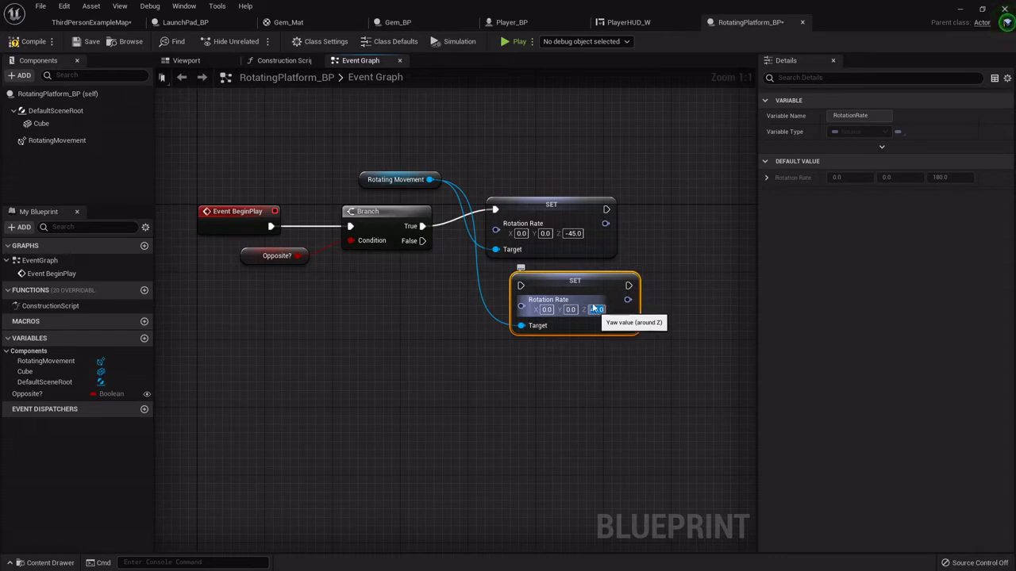
key("Return")
left_click_drag(422, 240, 526, 293)
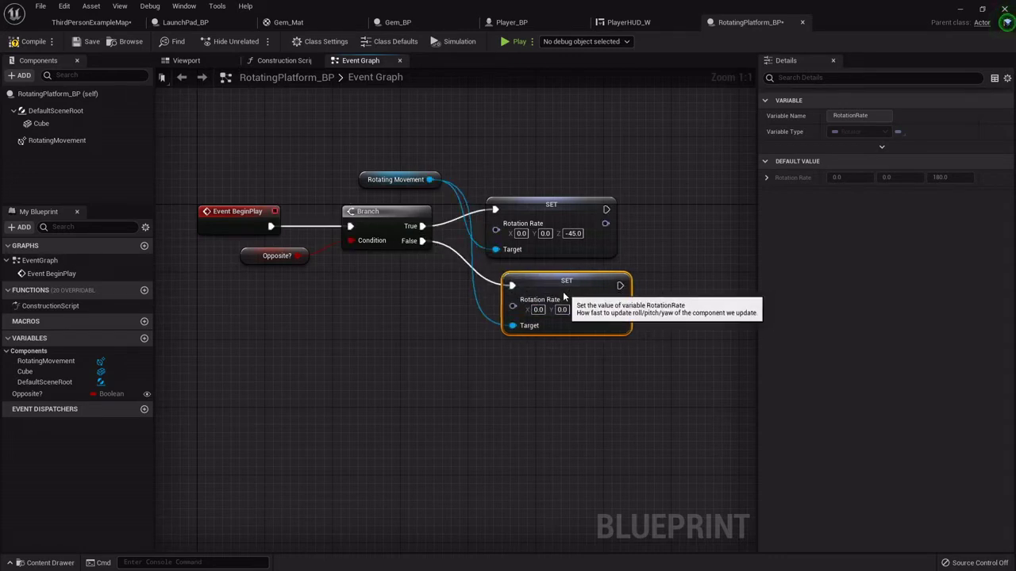
left_click_drag(562, 296, 553, 296)
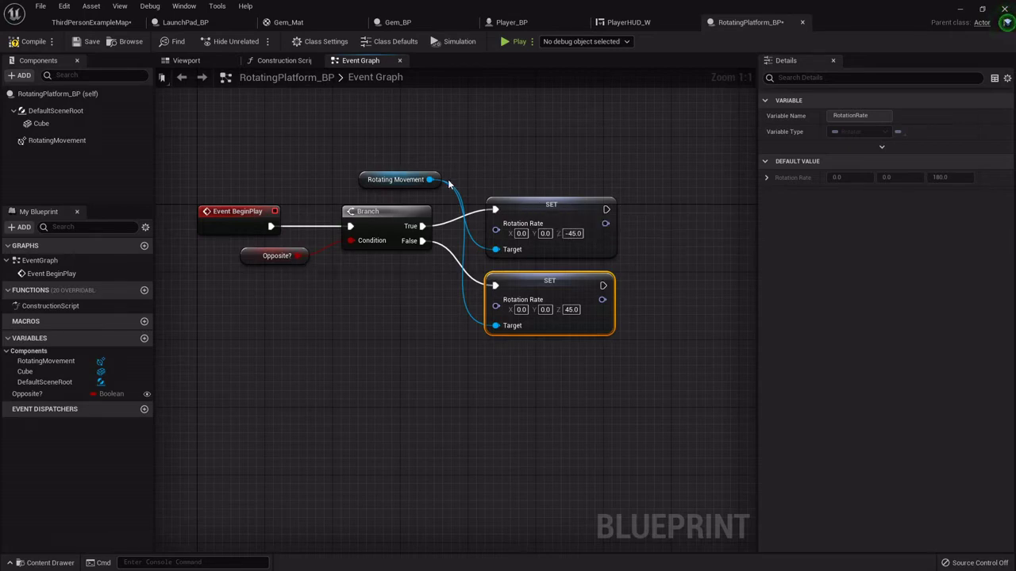
- Compile the blueprint and move the platform in the ThirdPersonExampleMap level to about X -620, Y -40
left_click(25, 45)
left_click(99, 22)
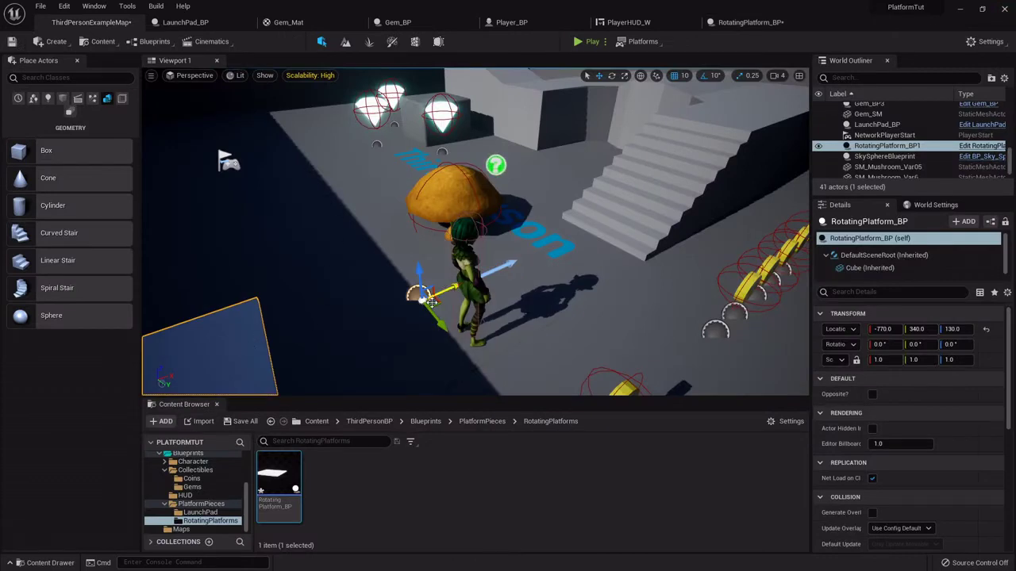
left_click_drag(430, 303, 405, 191)
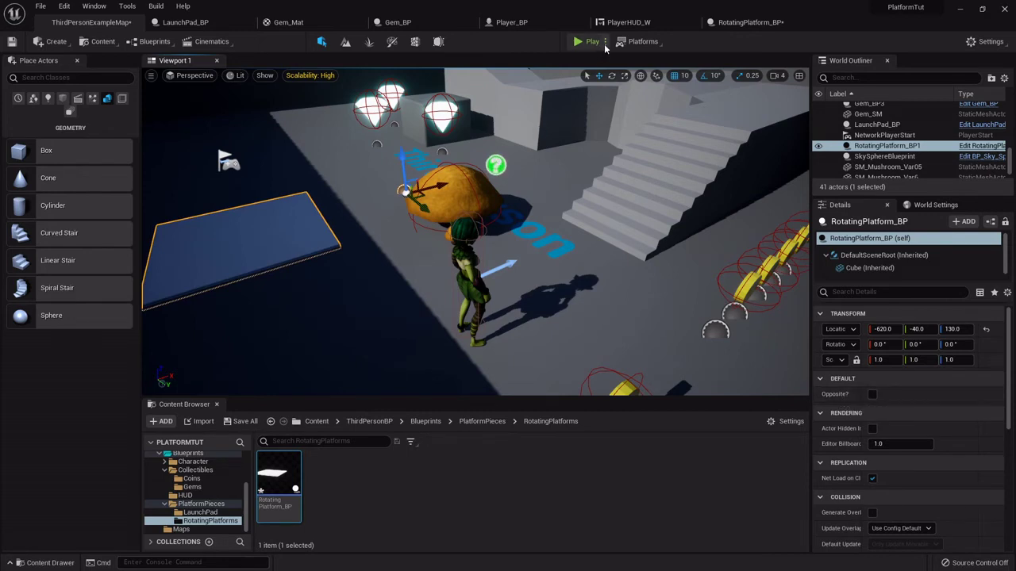
- Playtest the level in the viewport, walking the character around to examine the platform's rotation
left_click(604, 42)
left_click(605, 42)
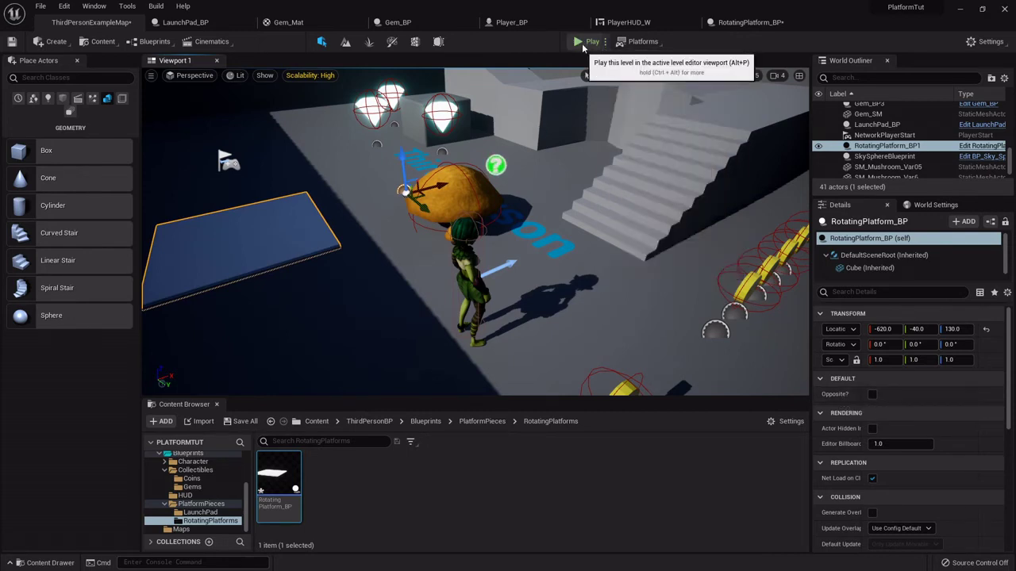
left_click(579, 42)
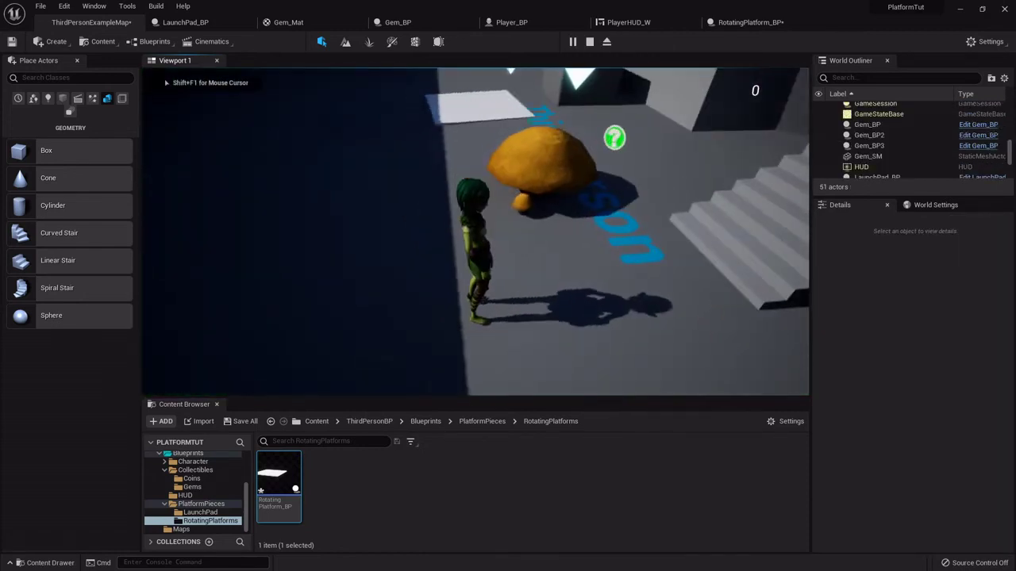
key("w")
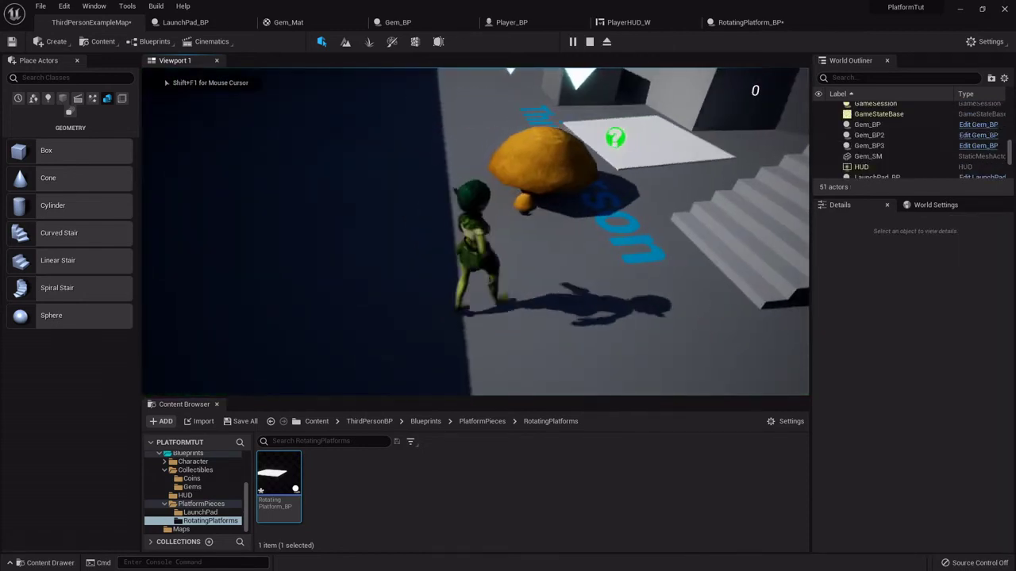
key("a")
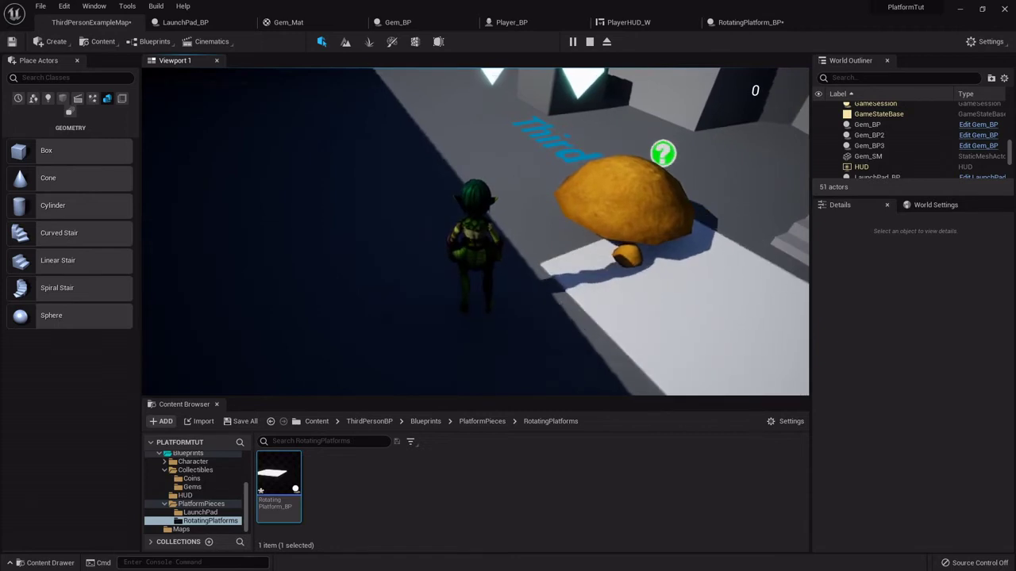
key("w")
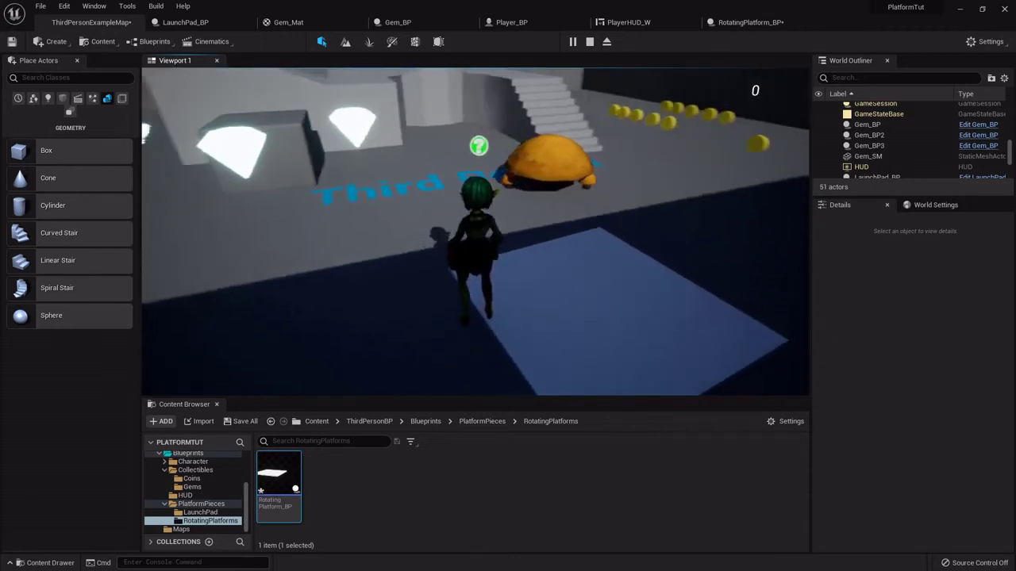
key("Escape")
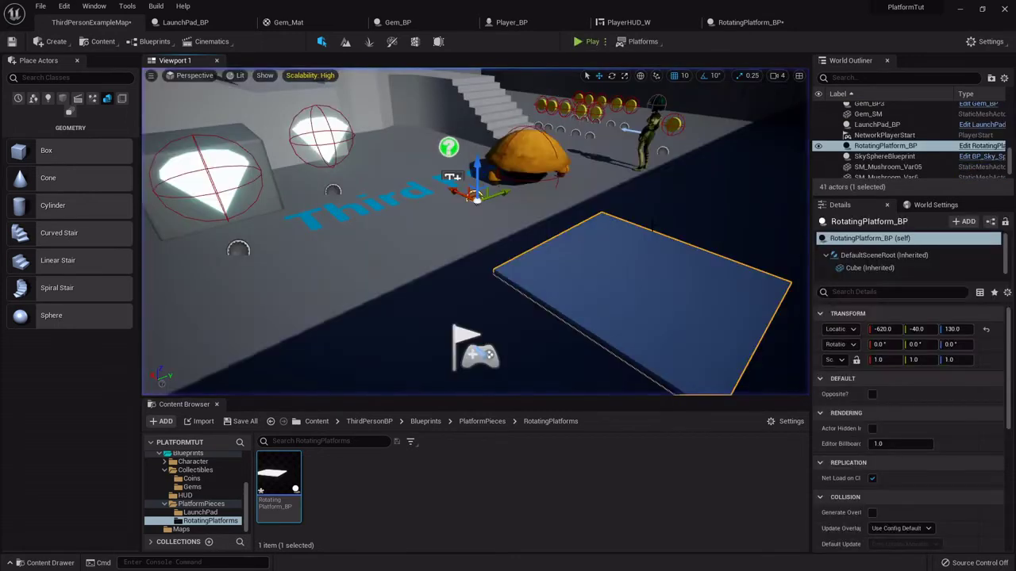
- Enable "Opposite?" on the placed platform and playtest the level to check its rotation direction
left_click(872, 395)
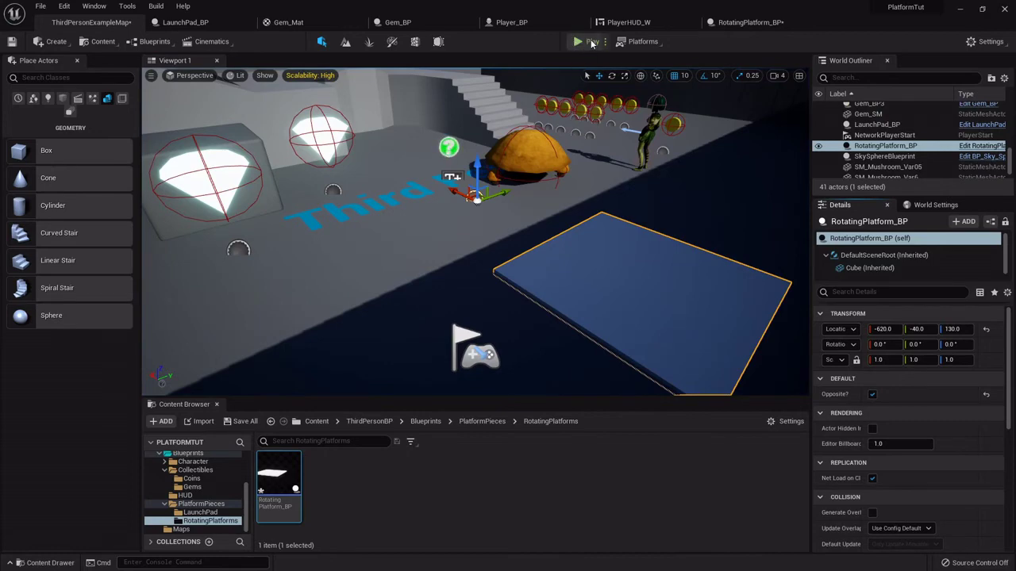
left_click(591, 44)
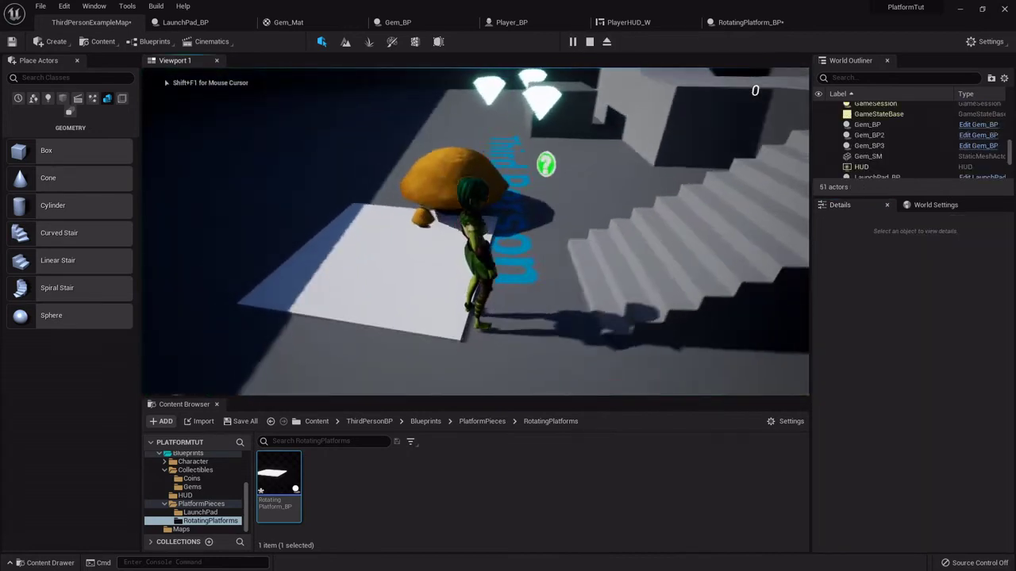
key("a")
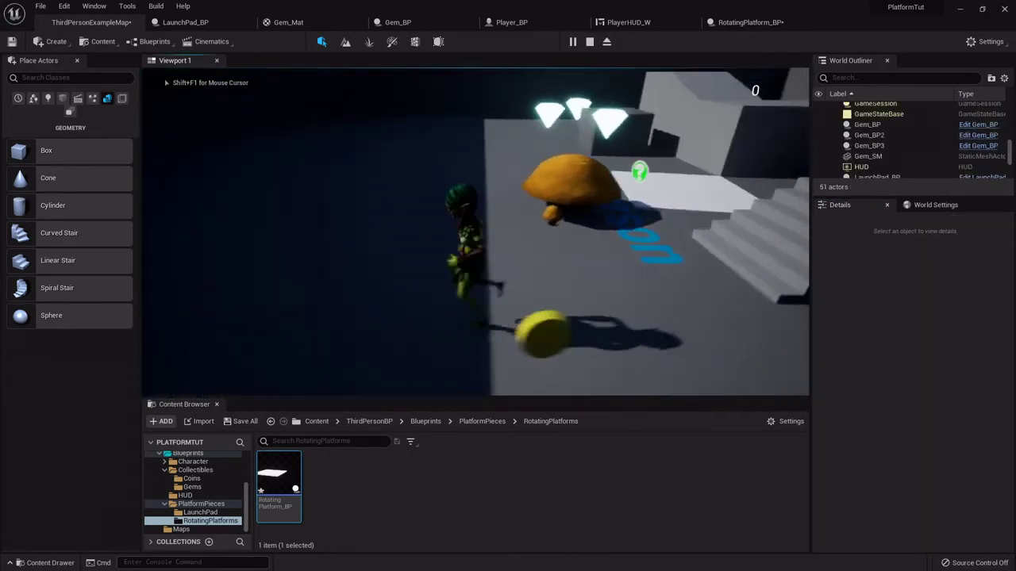
key("Escape")
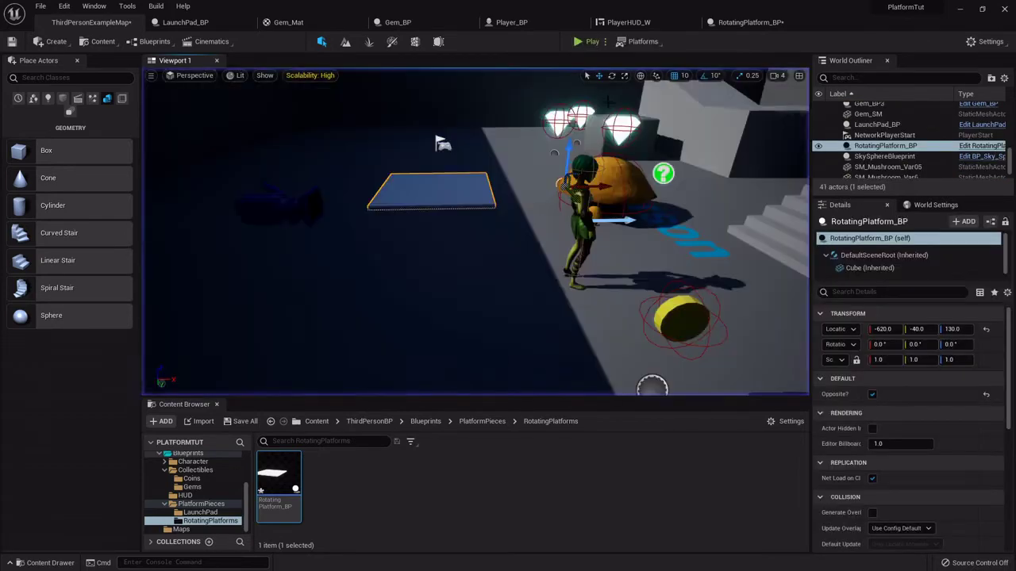
- Promote the True branch's Rotation Rate input to a variable named RotA and make it instance editable
left_click(746, 22)
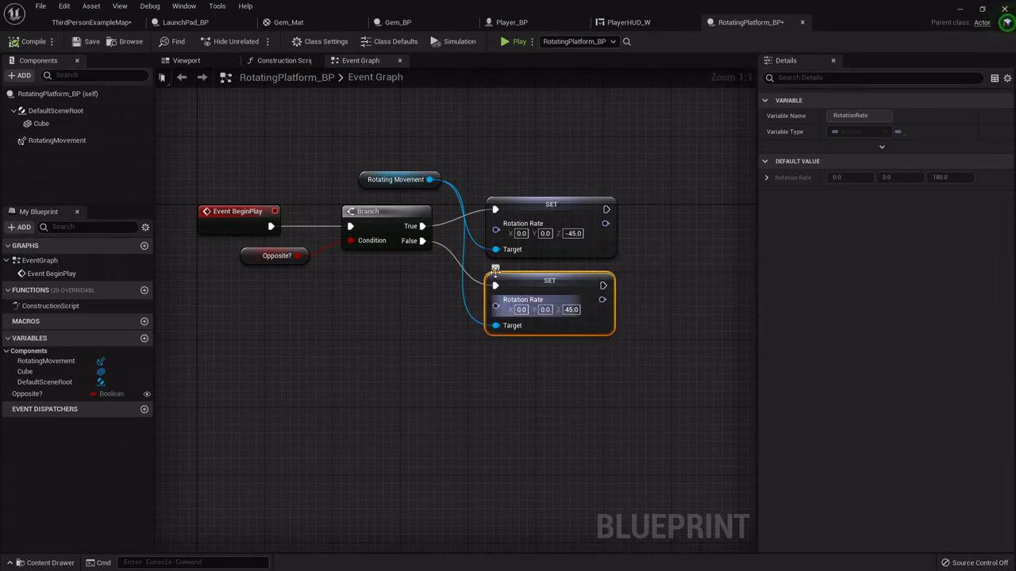
left_click_drag(495, 230, 375, 301)
left_click(429, 347)
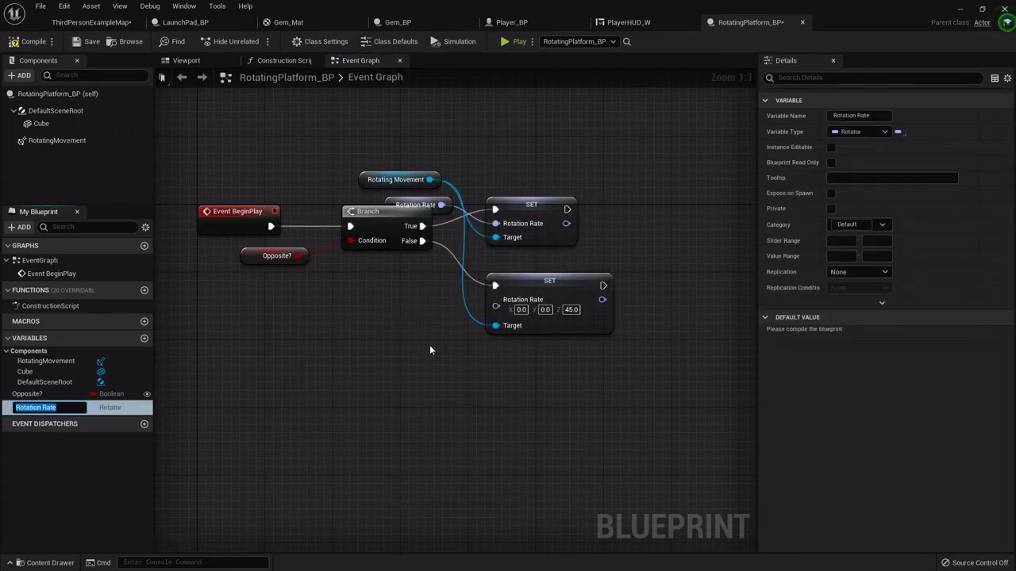
type("RotA")
key("Return")
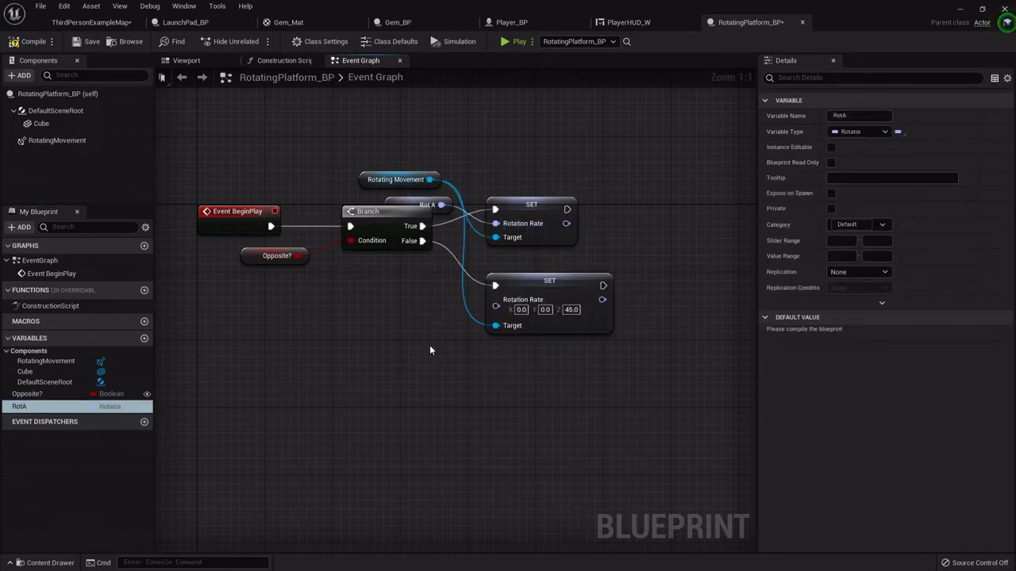
left_click(147, 406)
- Promote the False branch's Rotation Rate input to a variable named RotB and make it instance editable
left_click_drag(495, 306, 390, 364)
left_click(425, 203)
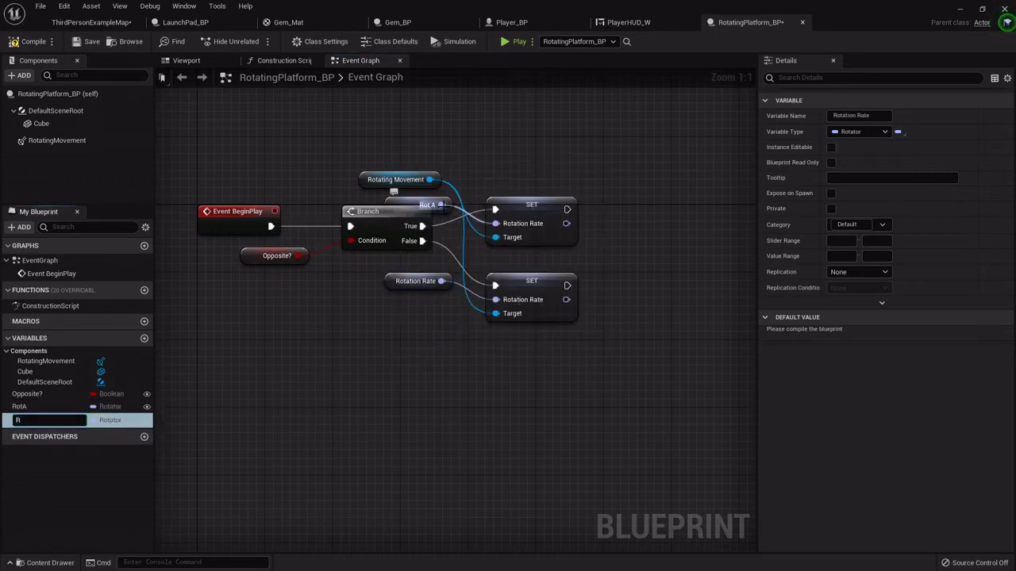
key("Return")
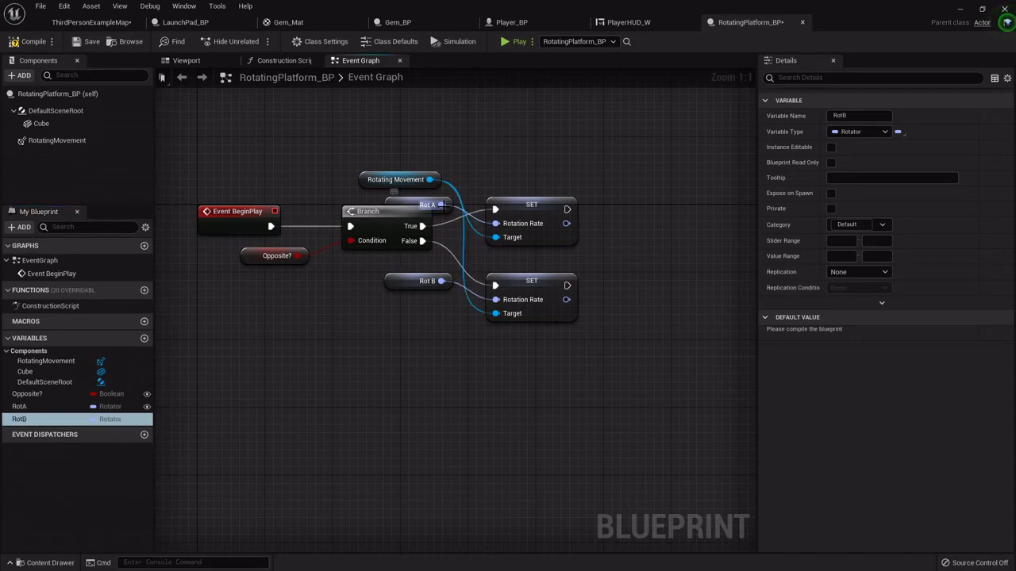
left_click(146, 419)
- Move the placed platform in the level to about X -770, Z 240
left_click(91, 22)
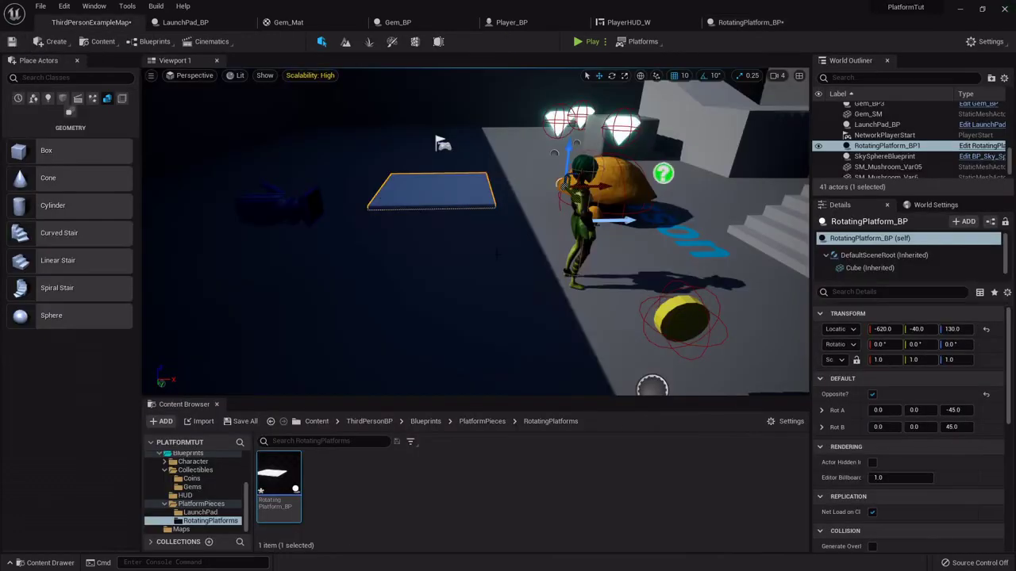
key("w")
right_click_drag(508, 262, 538, 214)
left_click_drag(528, 210, 445, 180)
key("s")
right_click_drag(530, 181, 544, 274)
key("w")
key("s")
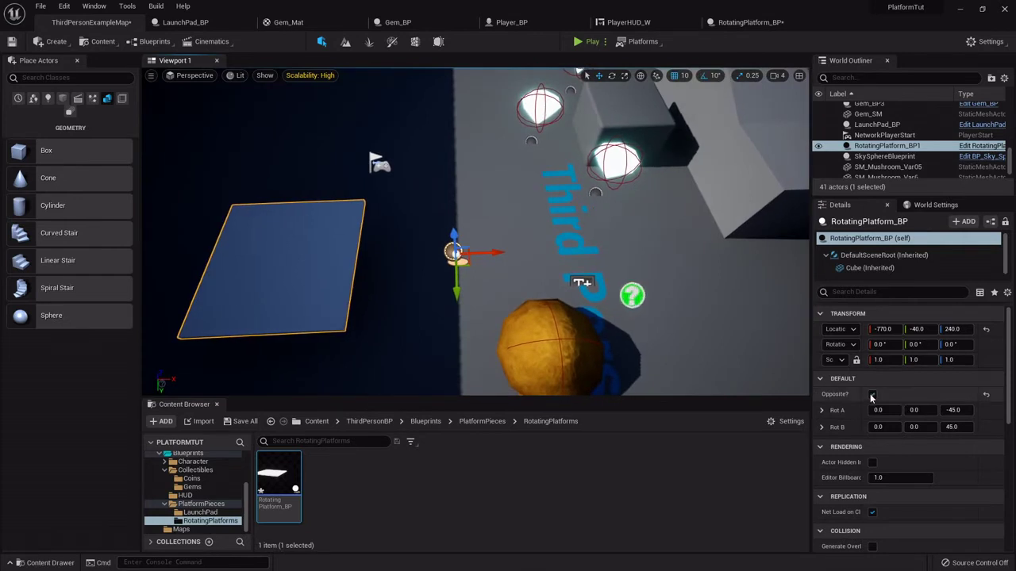
- Turn off "Opposite?" on the placed platform, set Rot B's Z value to 20, and test it by simulating the level
left_click(872, 394)
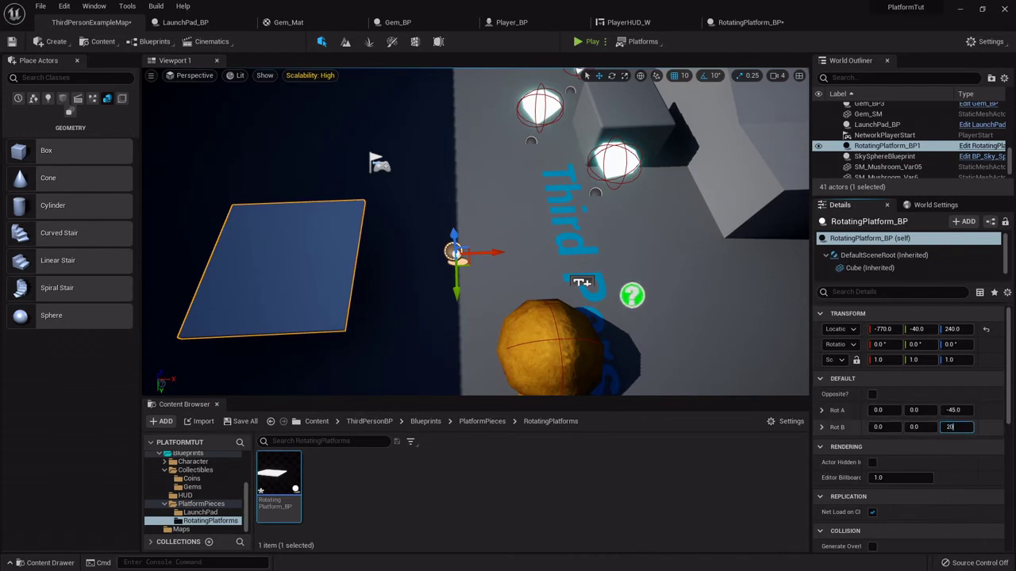
left_click(604, 41)
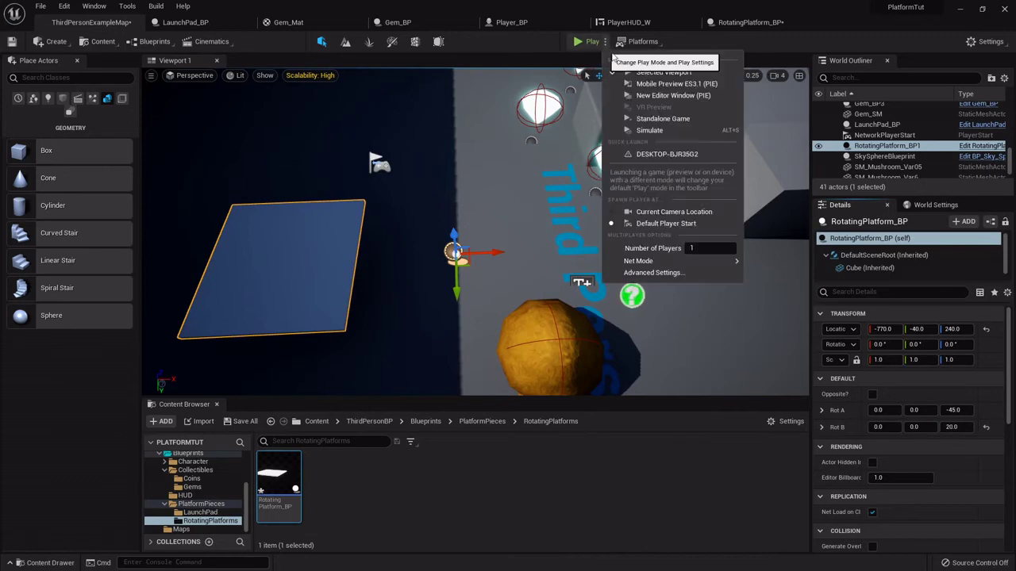
left_click(648, 130)
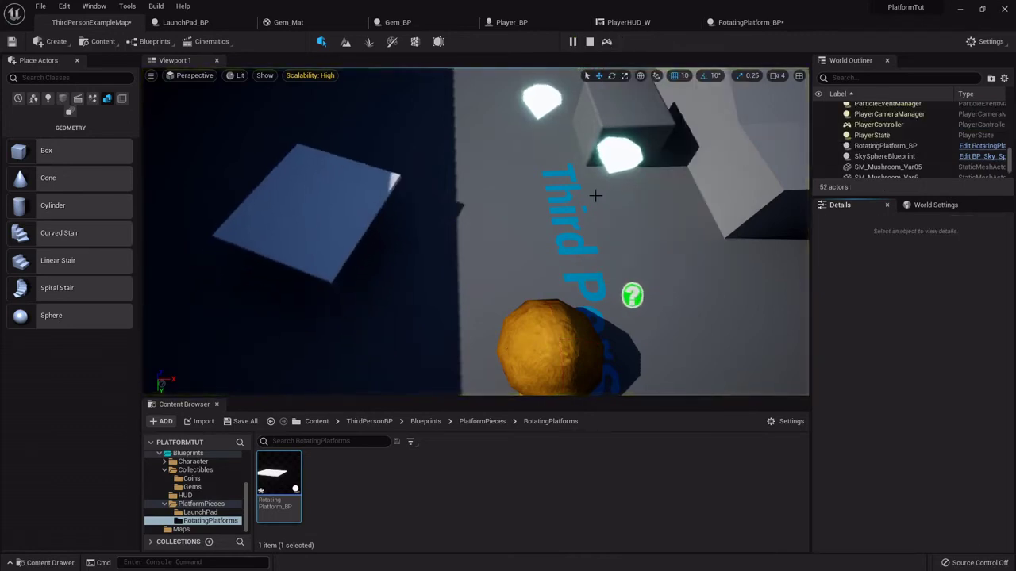
left_click(590, 42)
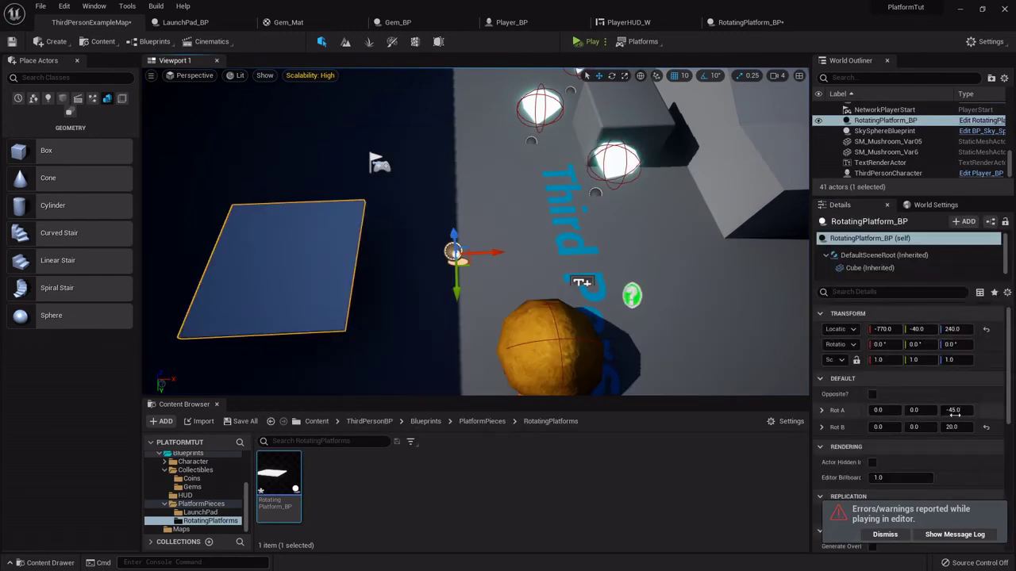
- Set the placed platform's Rot B Z value to 85
left_click(952, 427)
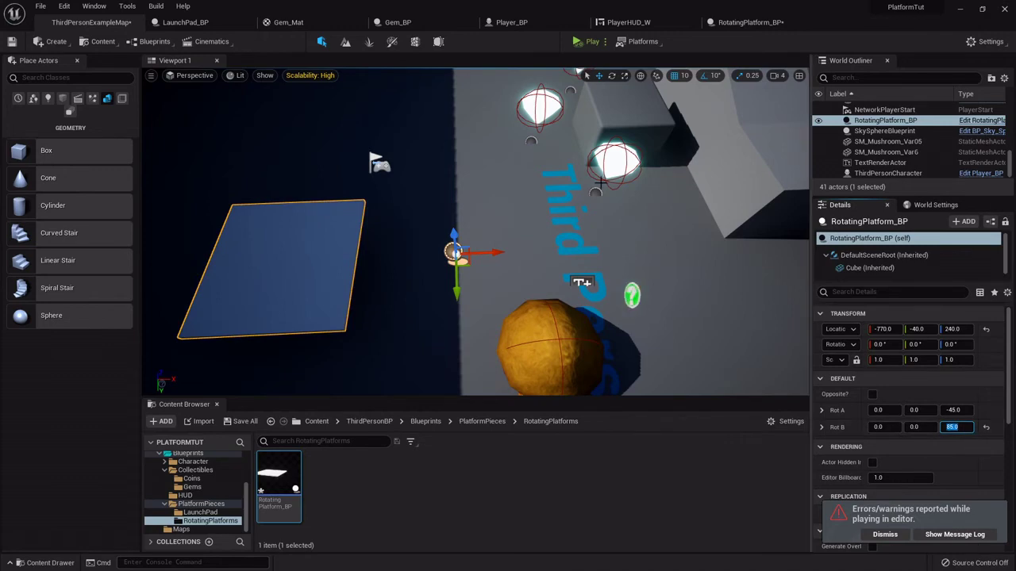
- Test the placed platform's rotation by simulating the level, turn on its "Opposite?" option, and simulate again
left_click(577, 41)
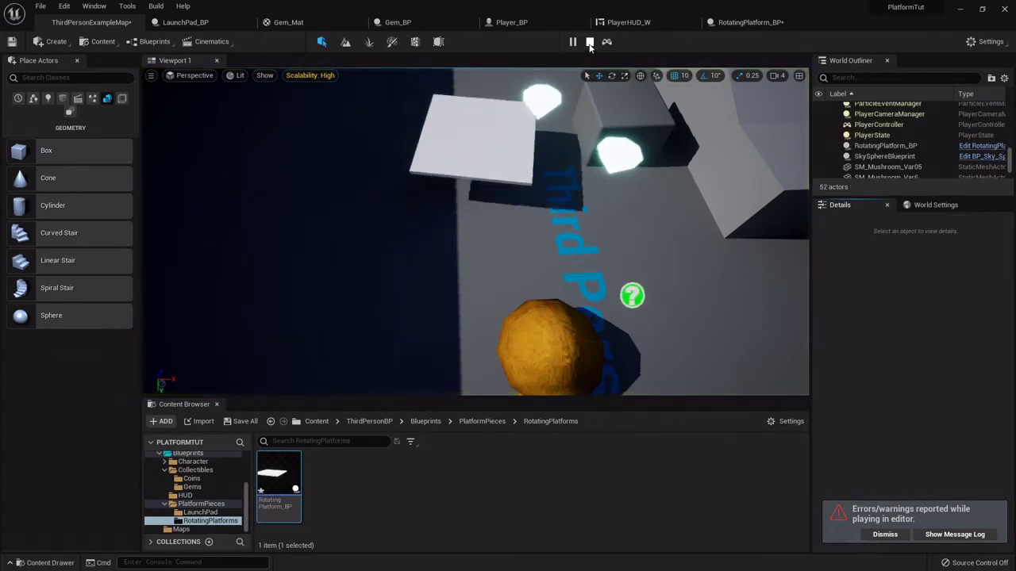
left_click(589, 41)
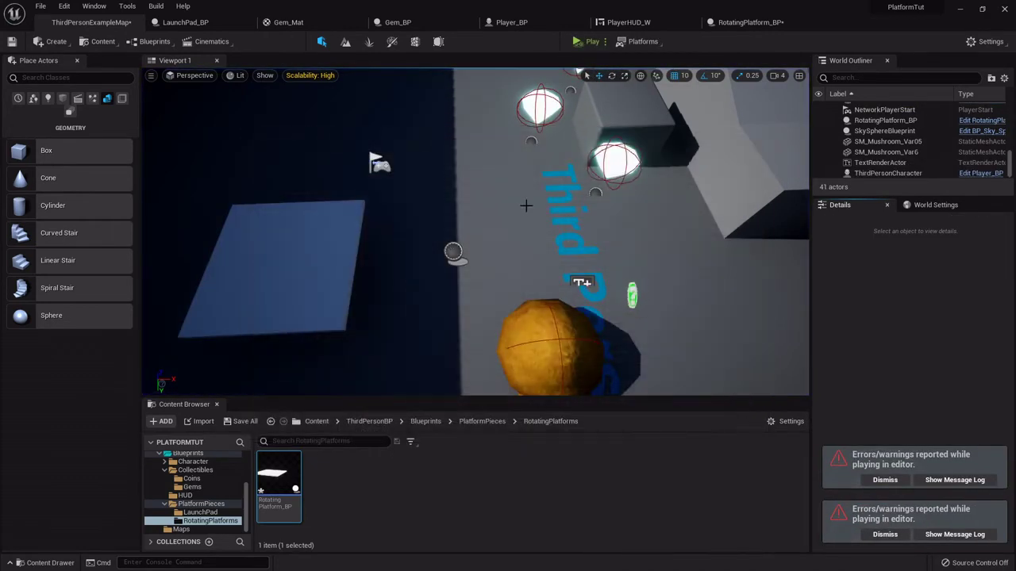
left_click(272, 268)
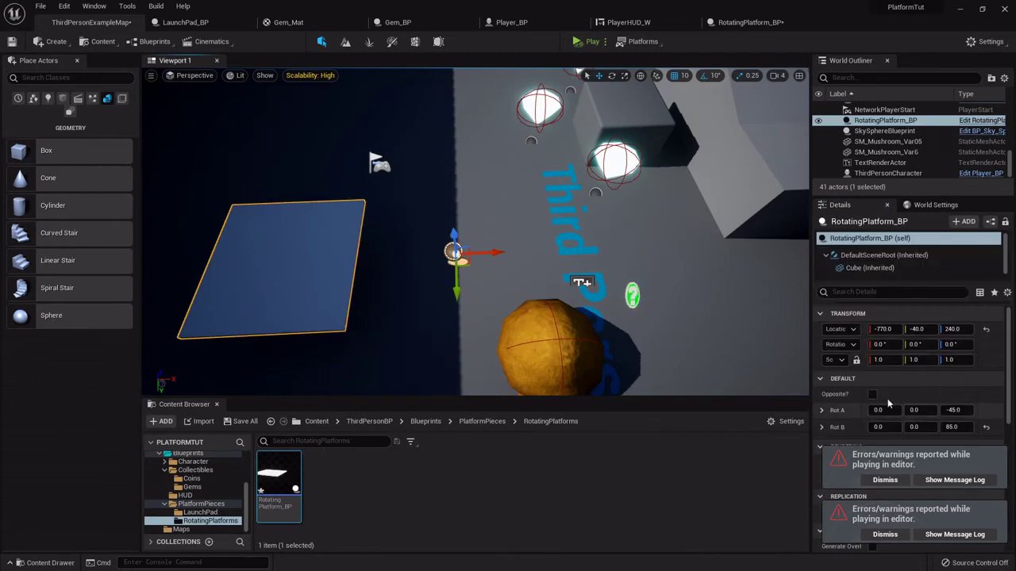
left_click(872, 394)
left_click(587, 42)
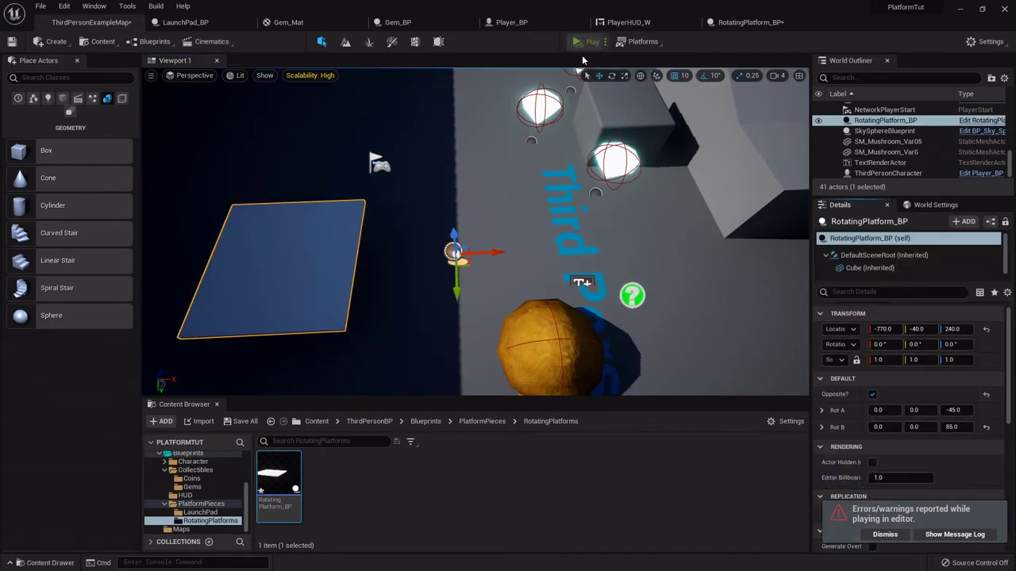
left_click(589, 41)
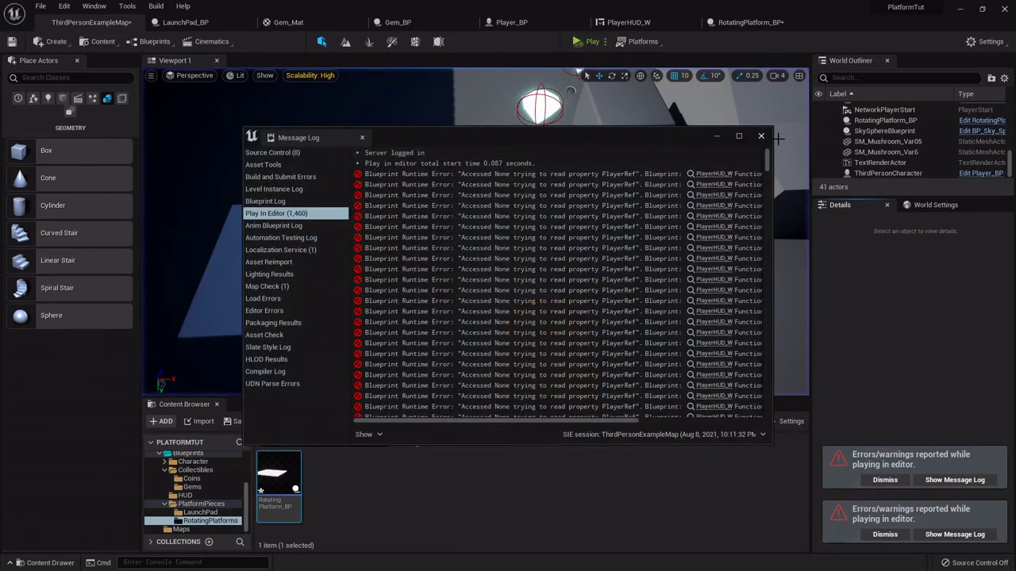
- Duplicate the placed rotating platform and position the copy above the raised grey structure, at about X 190, Z 560
right_click_drag(640, 218, 718, 159)
key("w")
right_click_drag(580, 242, 516, 230)
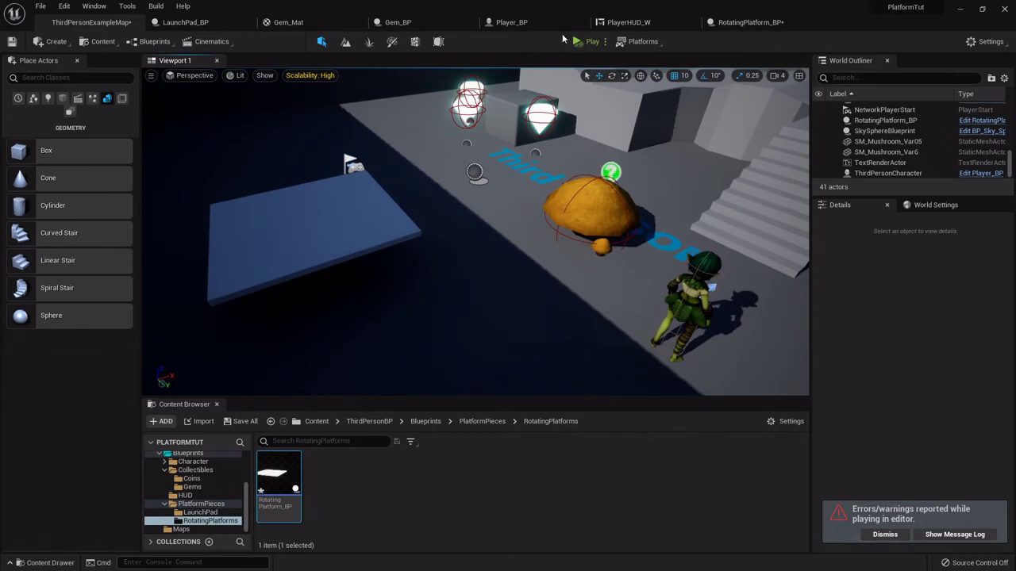
left_click(351, 209)
key("s")
right_click_drag(492, 235, 428, 238)
left_click_drag(469, 237, 690, 162, "alt")
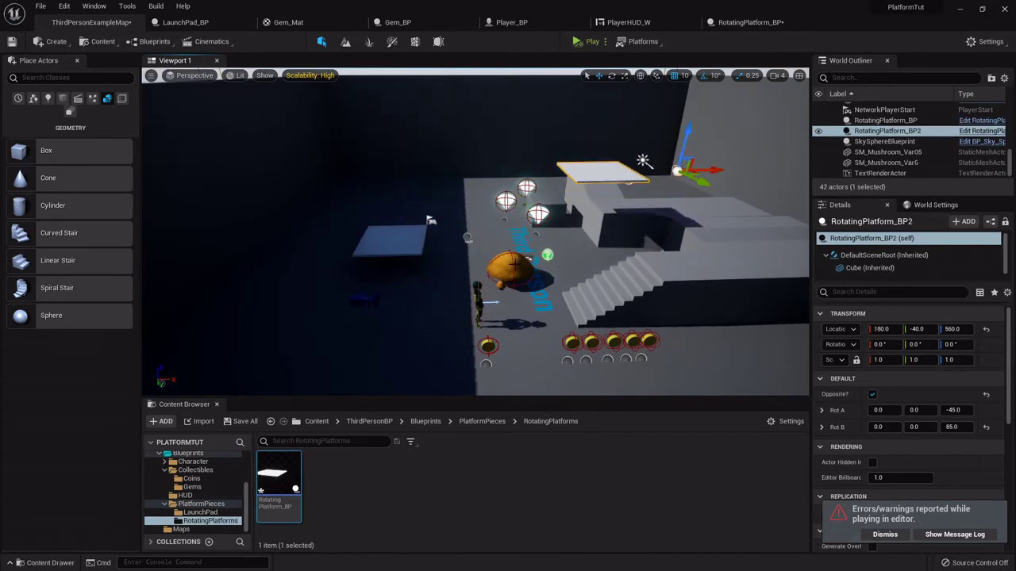
- Move the LaunchPad_BP mushroom from the floor onto the top of the original rotating platform
key("w")
right_click_drag(519, 200, 518, 293)
key("s")
left_click(517, 305)
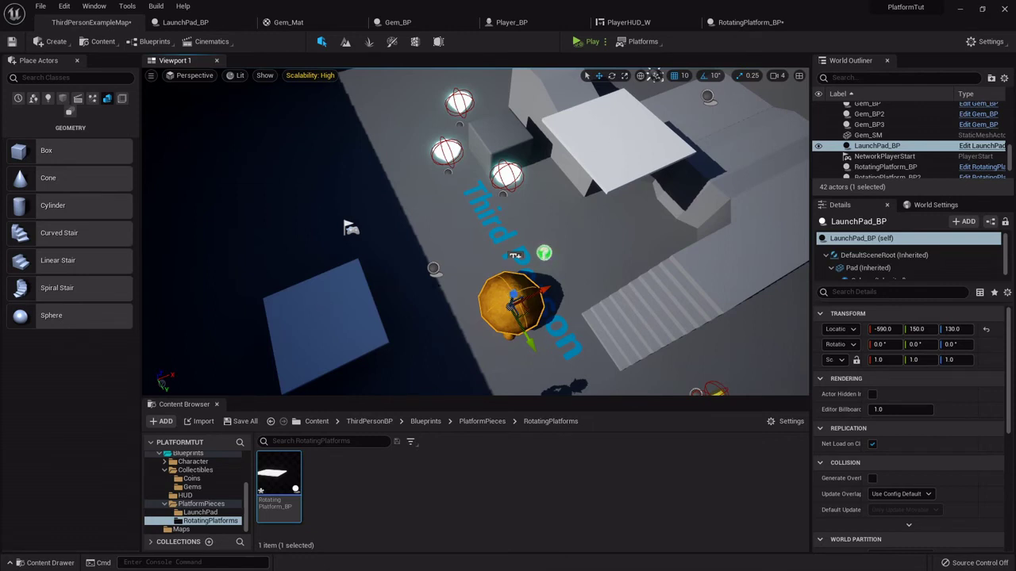
left_click(335, 332)
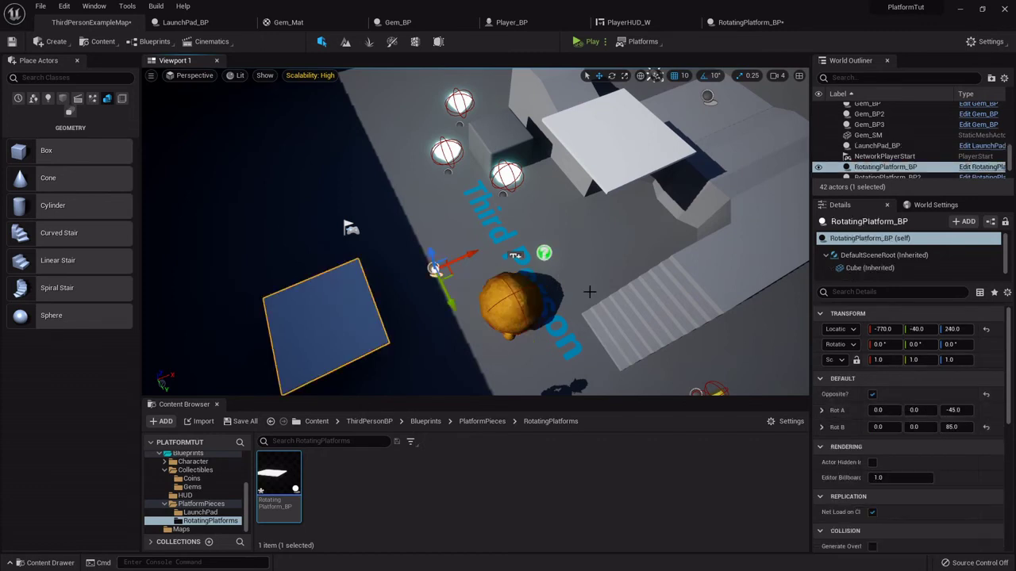
left_click(512, 307)
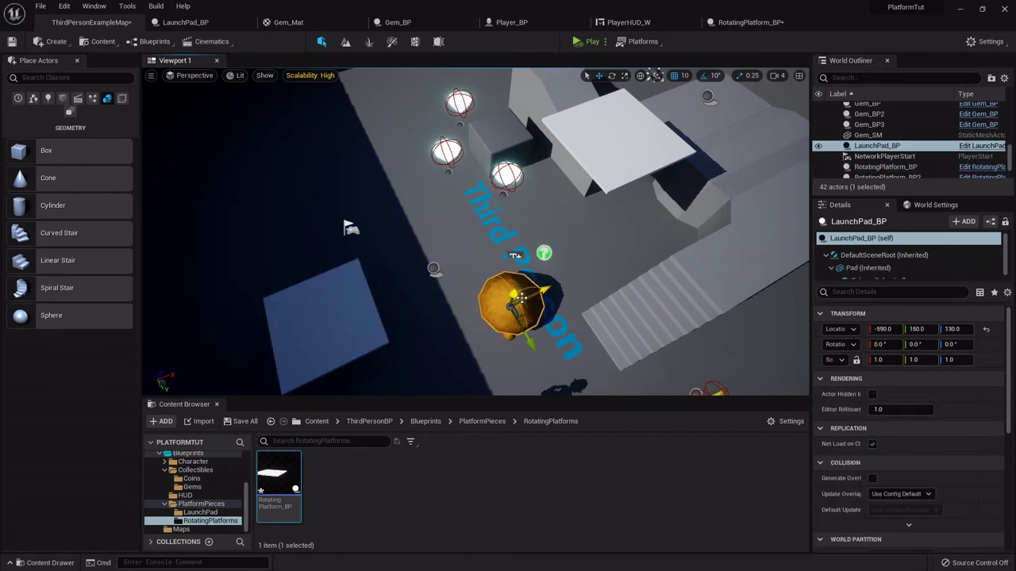
left_click_drag(522, 296, 334, 365)
right_click_drag(467, 320, 389, 238)
left_click_drag(279, 215, 411, 230)
- Attach LaunchPad_BP to RotatingPlatform_BP as its child actor
right_click_drag(487, 311, 451, 287)
left_click(660, 317)
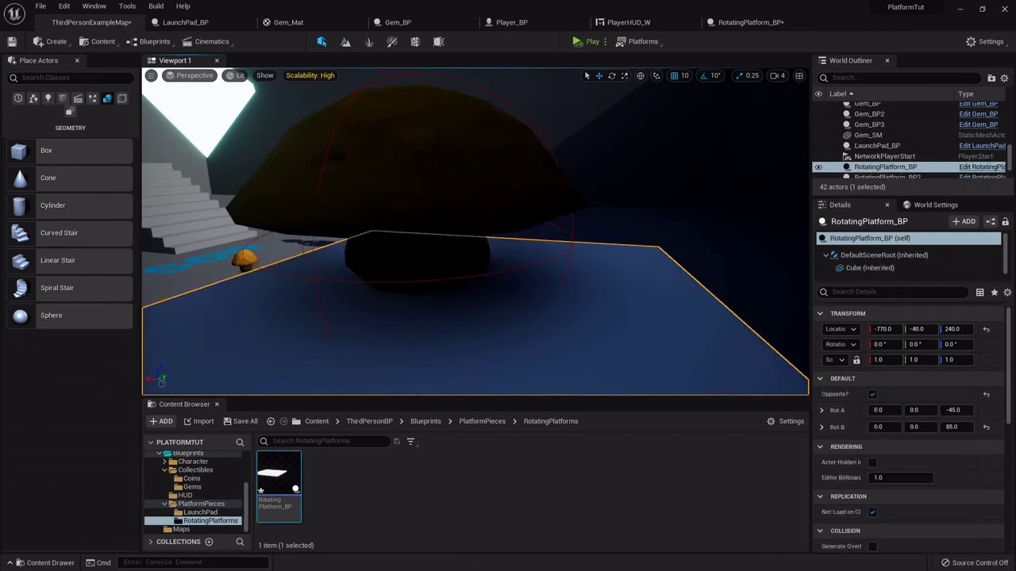
left_click_drag(887, 147, 888, 170)
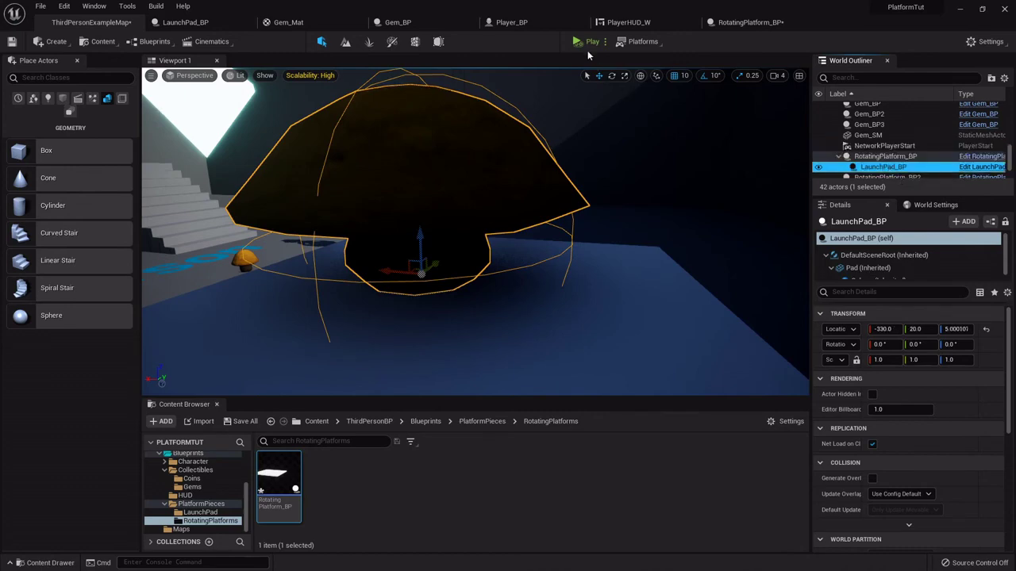
- Play the level in the viewport and bounce the character off the mushroom on the lower rotating platform
left_click(605, 41)
left_click(651, 69)
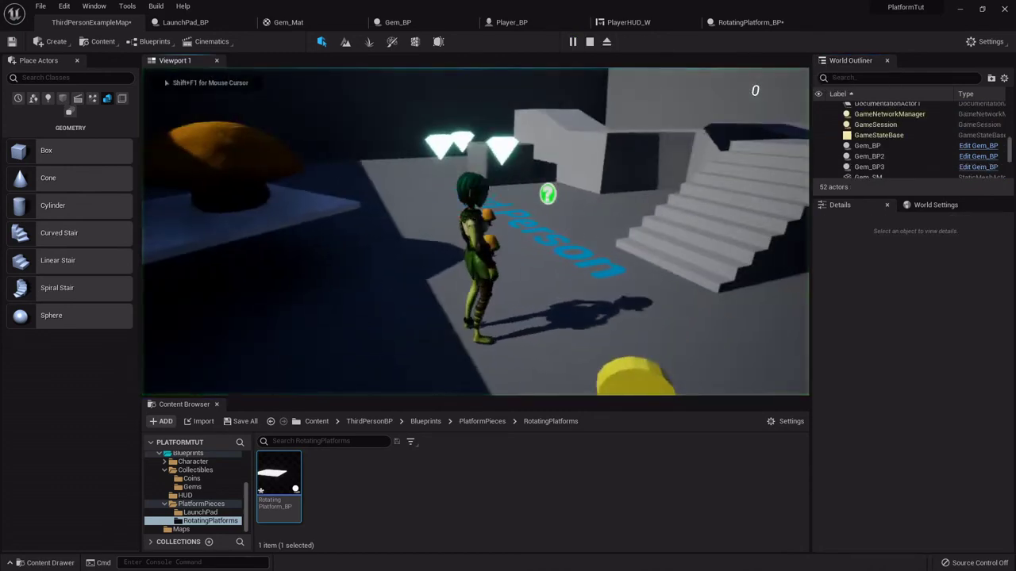
key("s")
key("a")
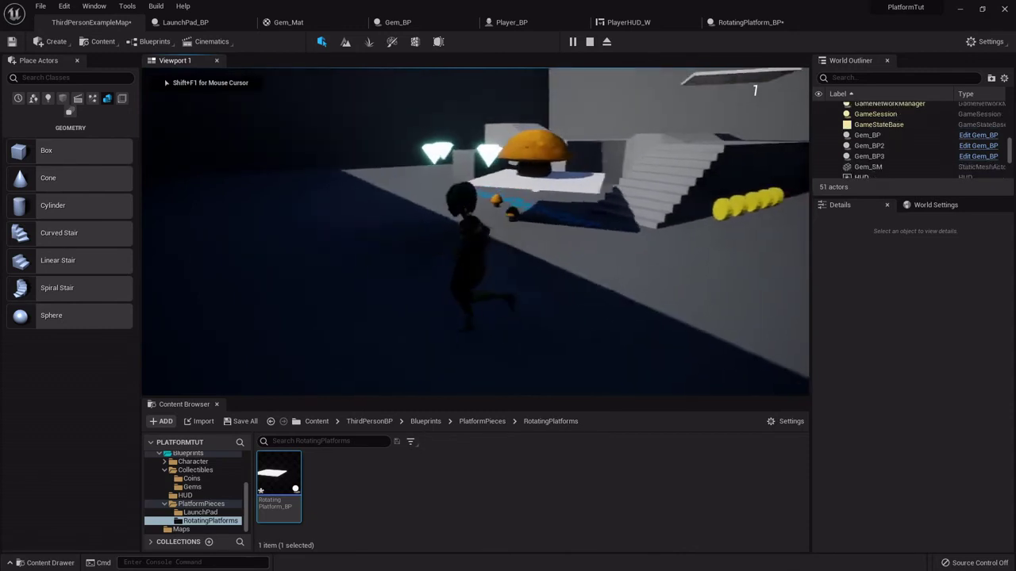
key("a")
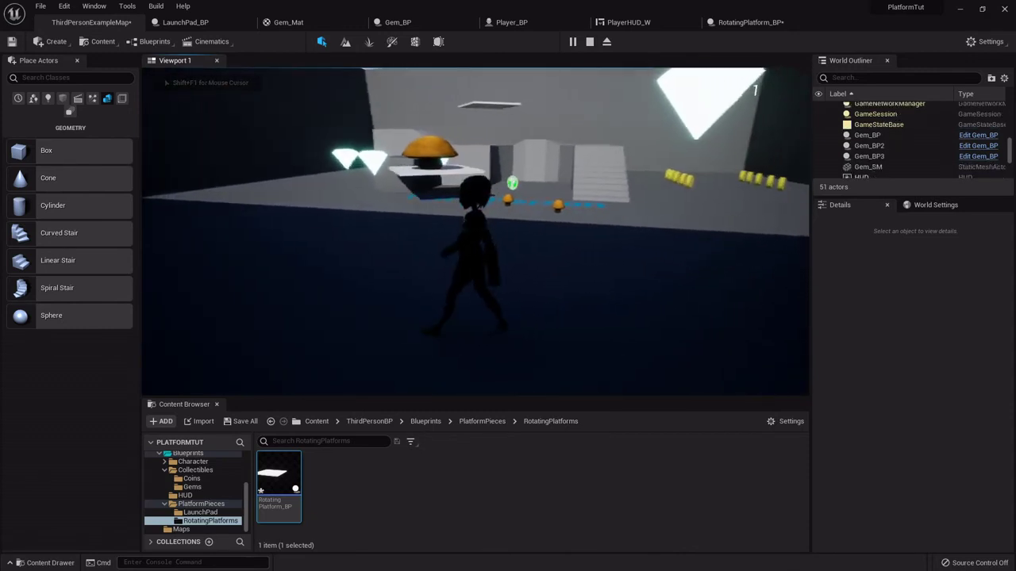
key("a")
key("w")
key("w")
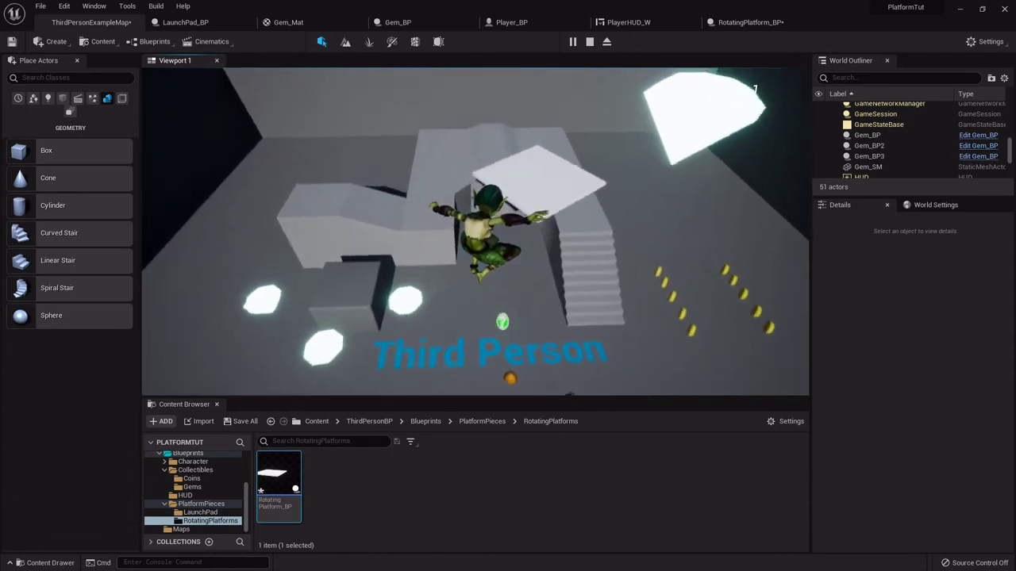
- Jump the character onto the upper rotating platform, then leap back towards the mushroom on the lower one
key("s")
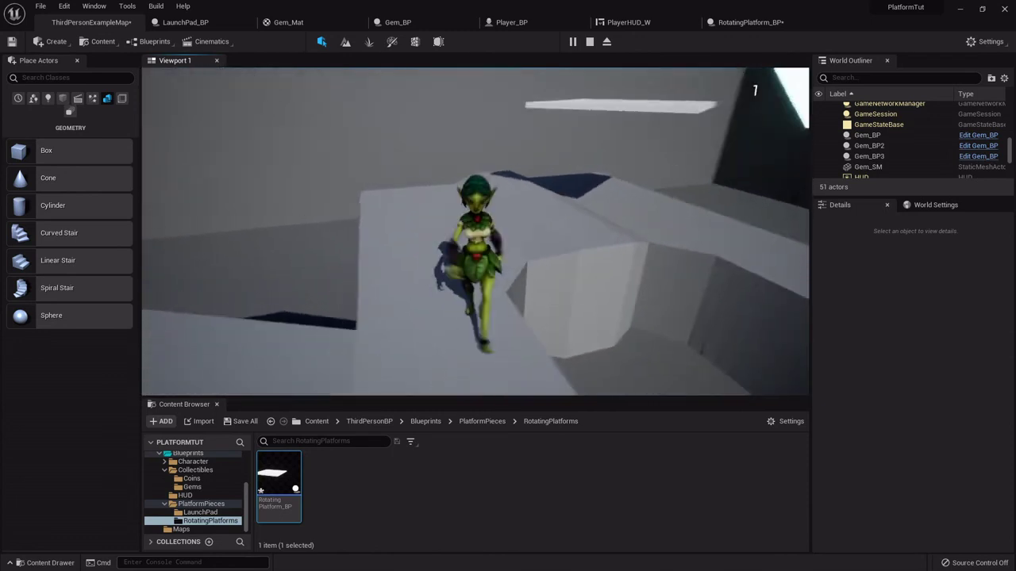
key("w")
key("space")
key("space")
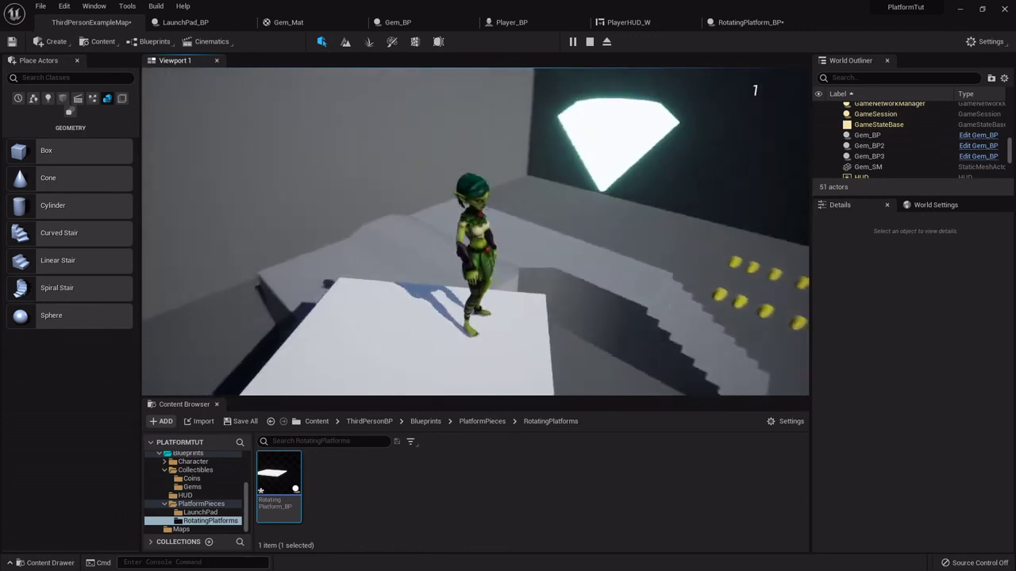
key("w")
key("space")
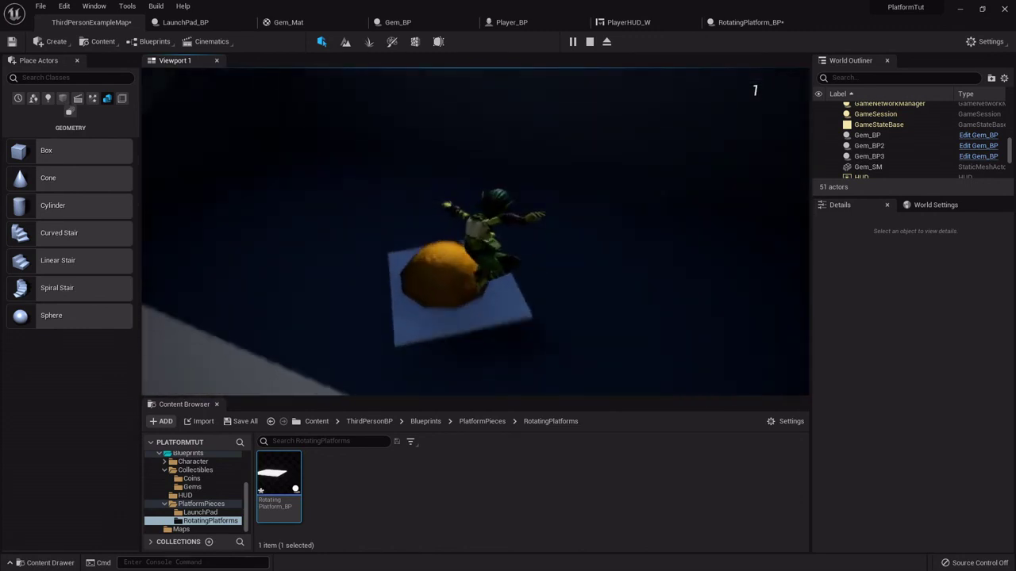
- Run the character around the dark floor beside the lower platform to watch the attached launch pad rotate with it
key("w")
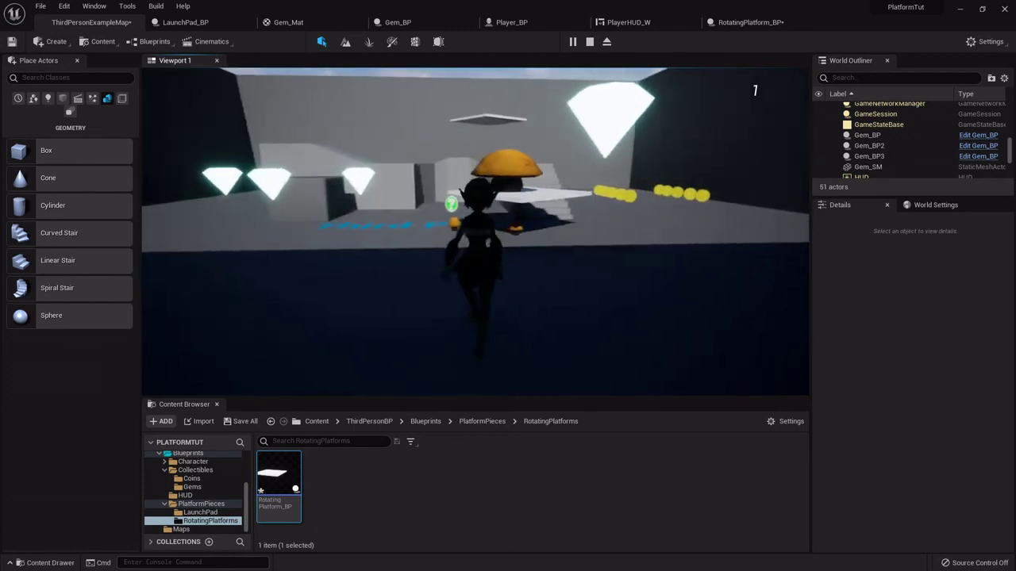
key("s")
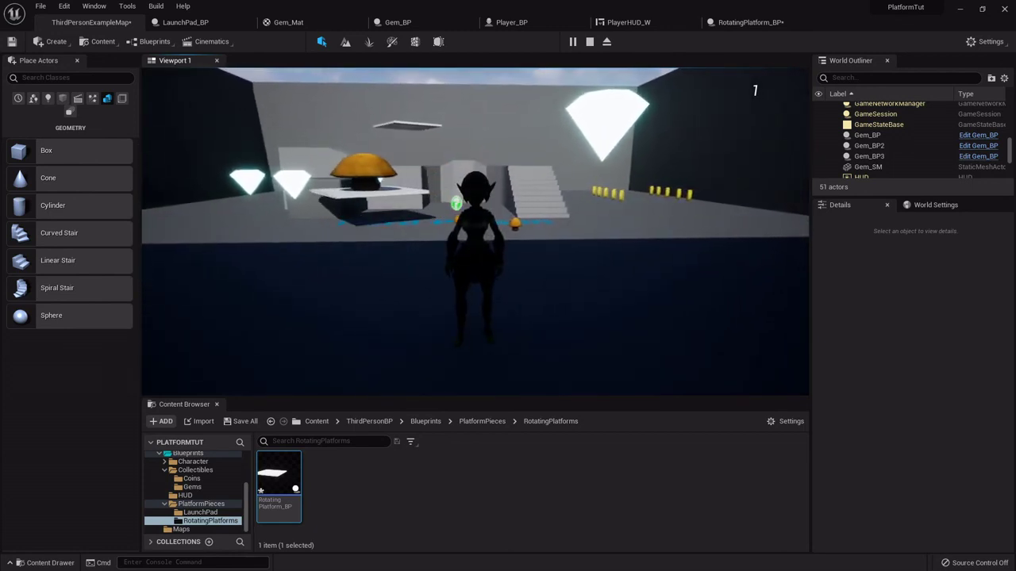
key("w")
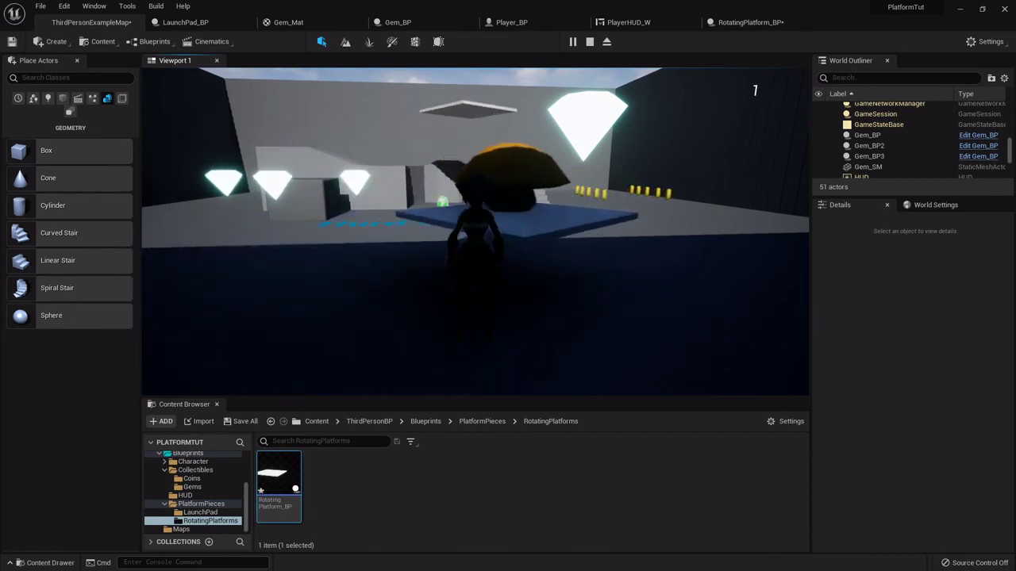
key("d")
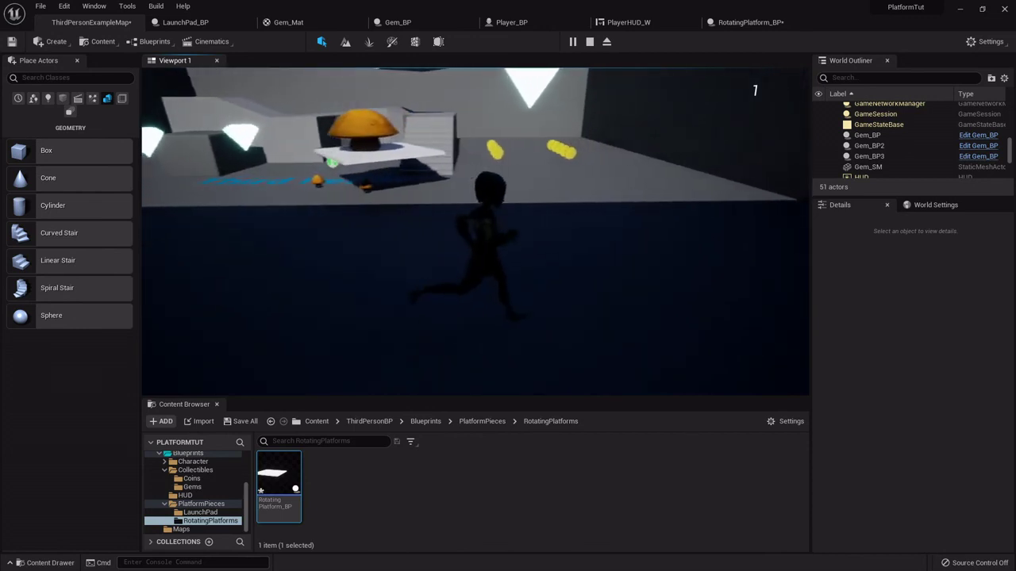
key("w")
key("space")
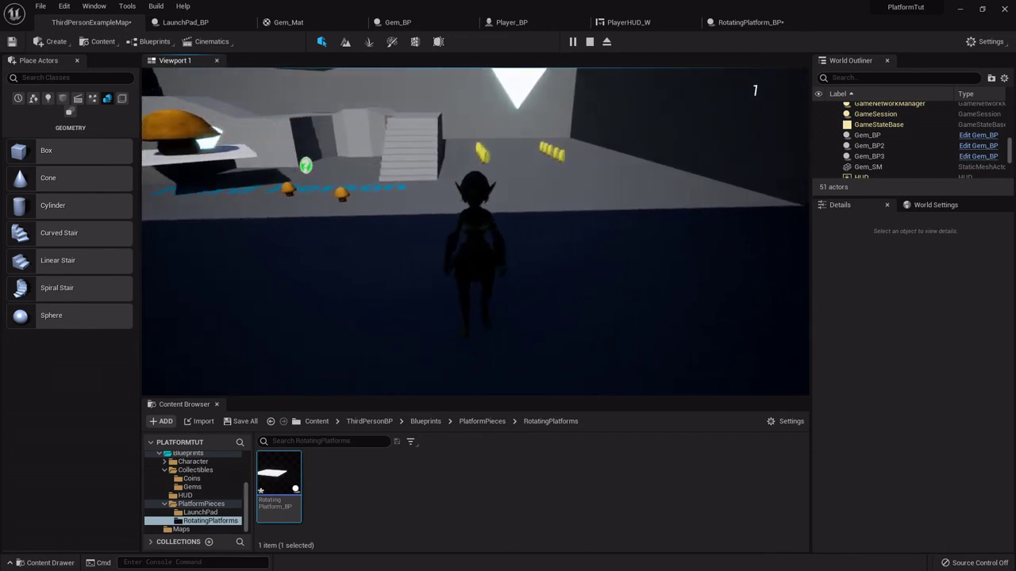